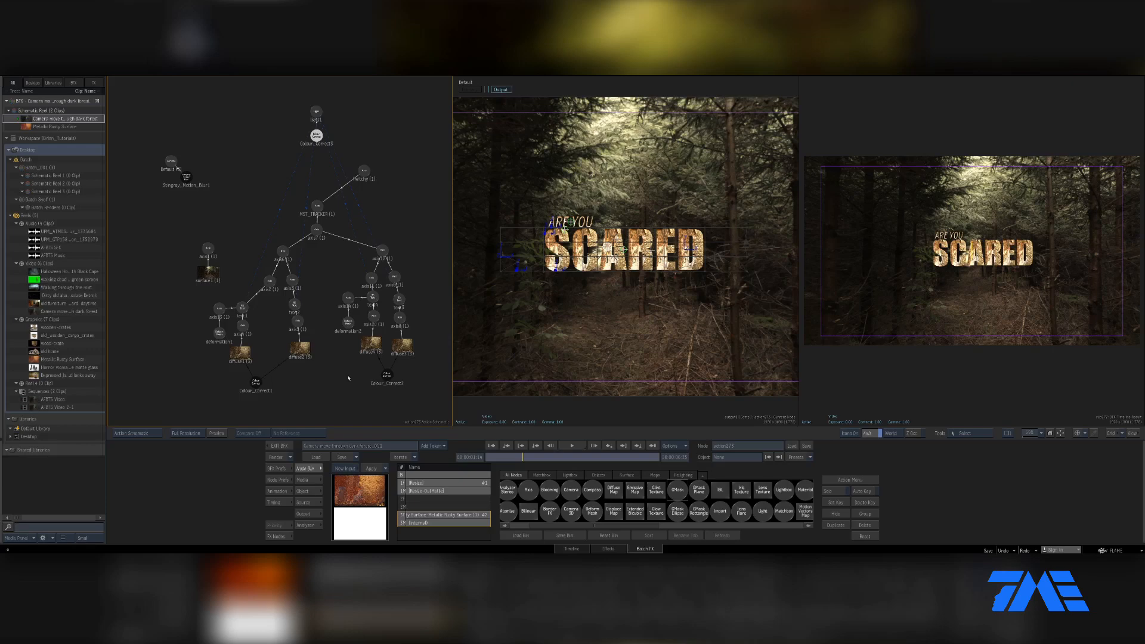
Step: Add a GMask node under the axis of the 3D text in the leftmost schematic branch
click(243, 307)
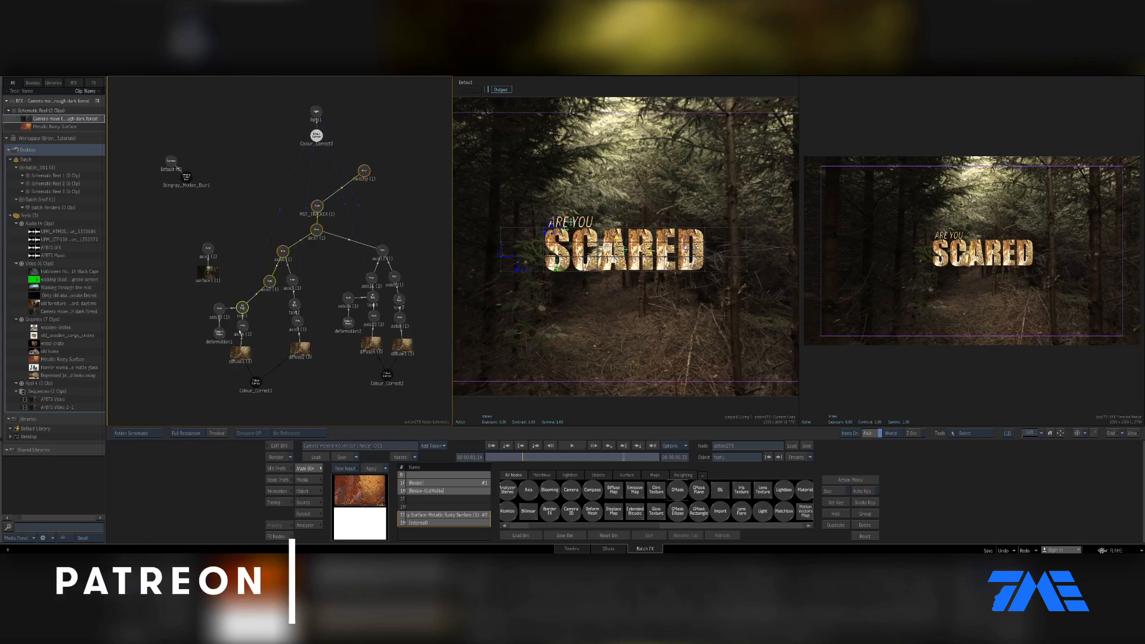
click(243, 325)
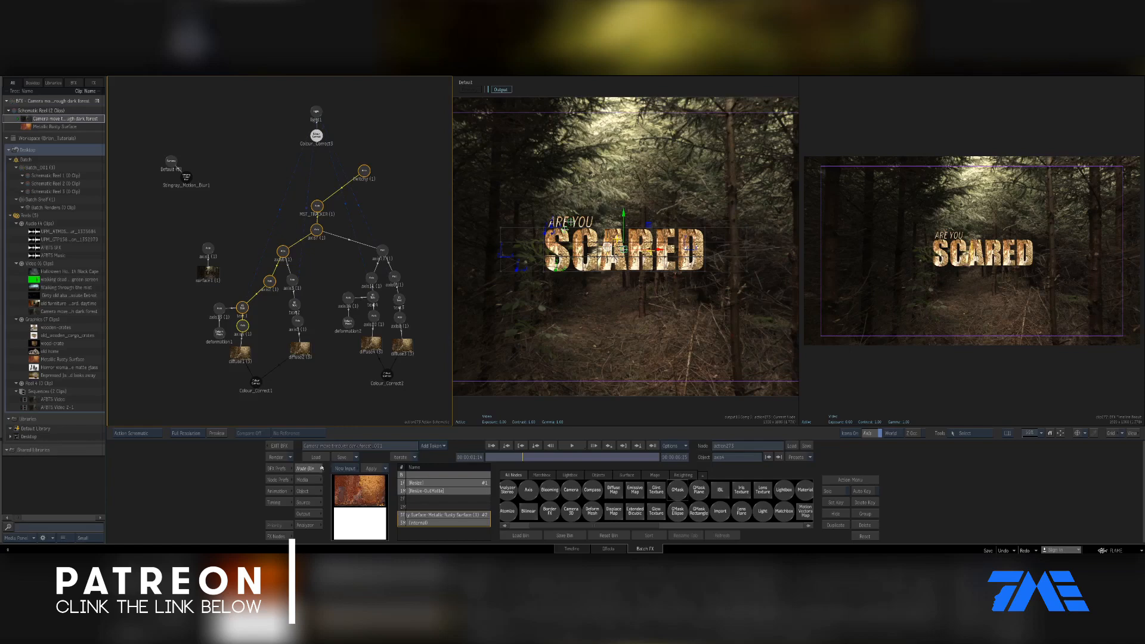
key(g)
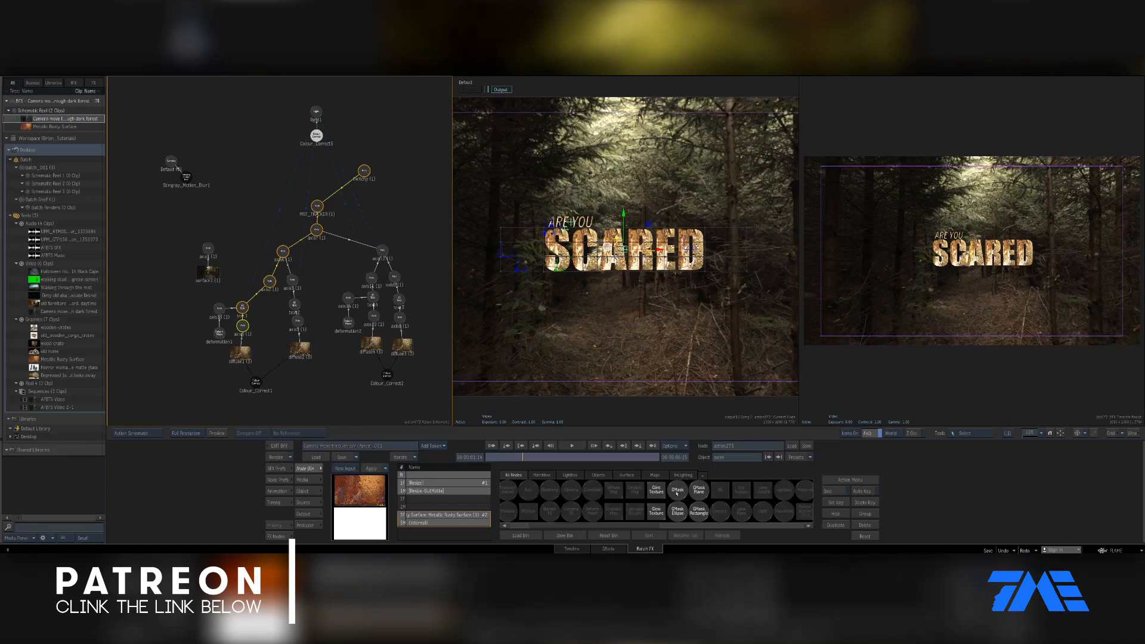
key(p)
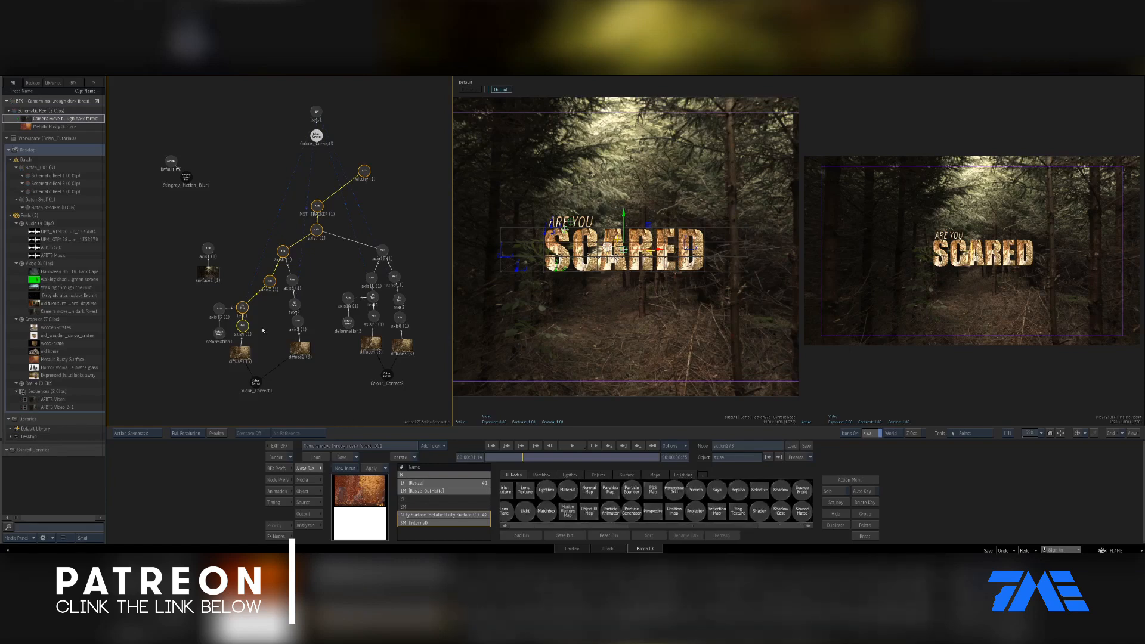
key(g)
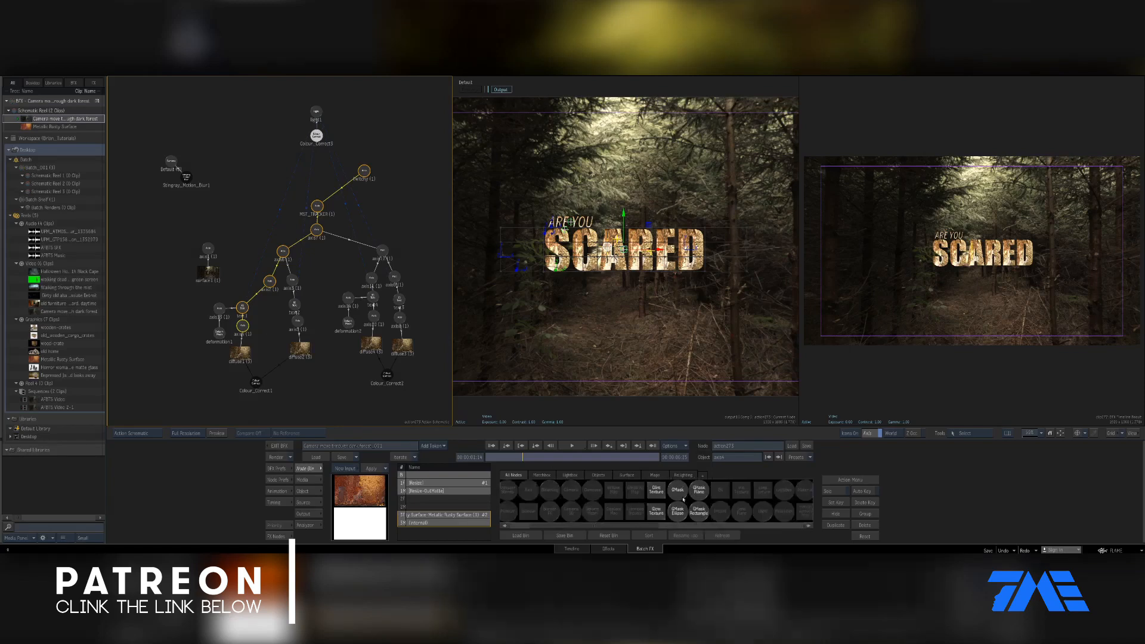
drag(678, 492, 267, 326)
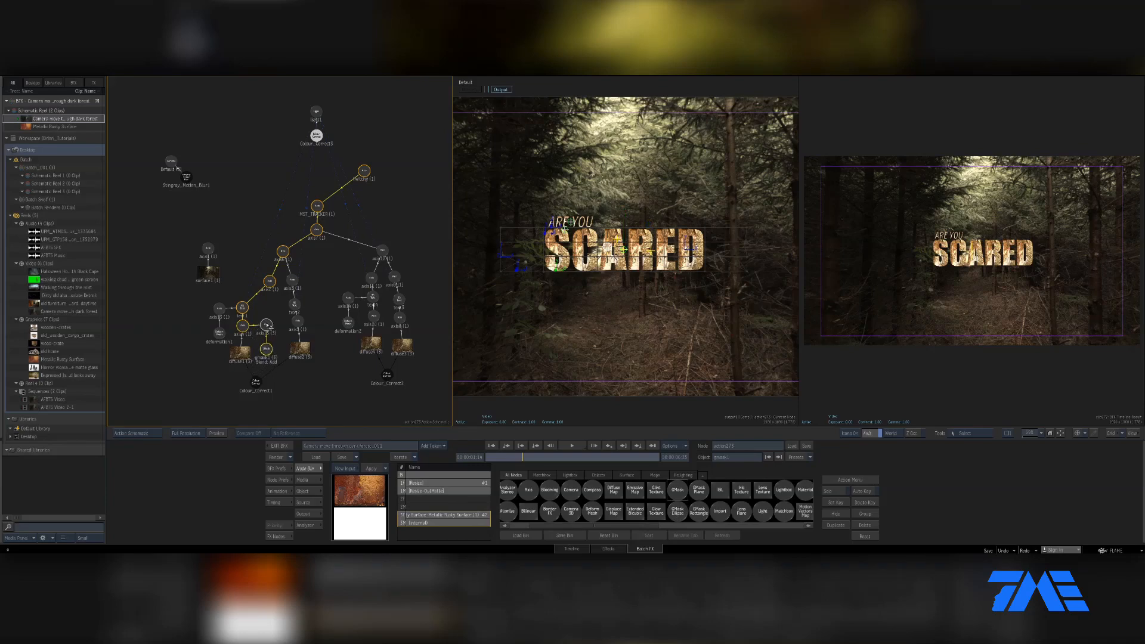
Step: Draw a closed GMask shape with an uneven upper edge along the base of SCARED, extending down over the forest floor
scroll(297, 312, up, 5)
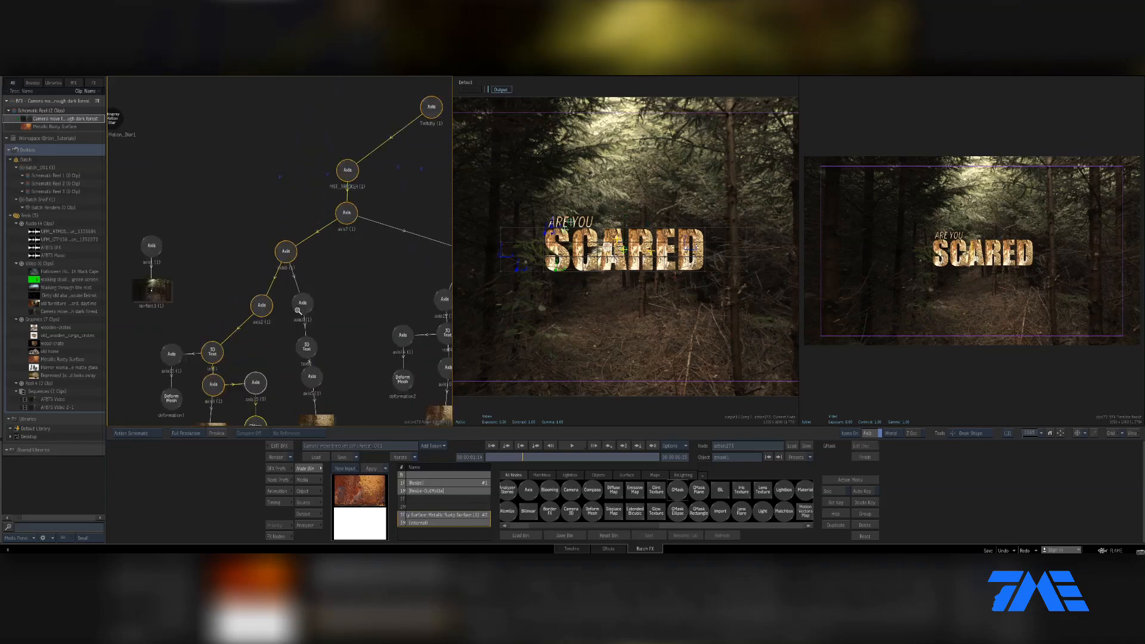
drag(278, 342, 317, 220)
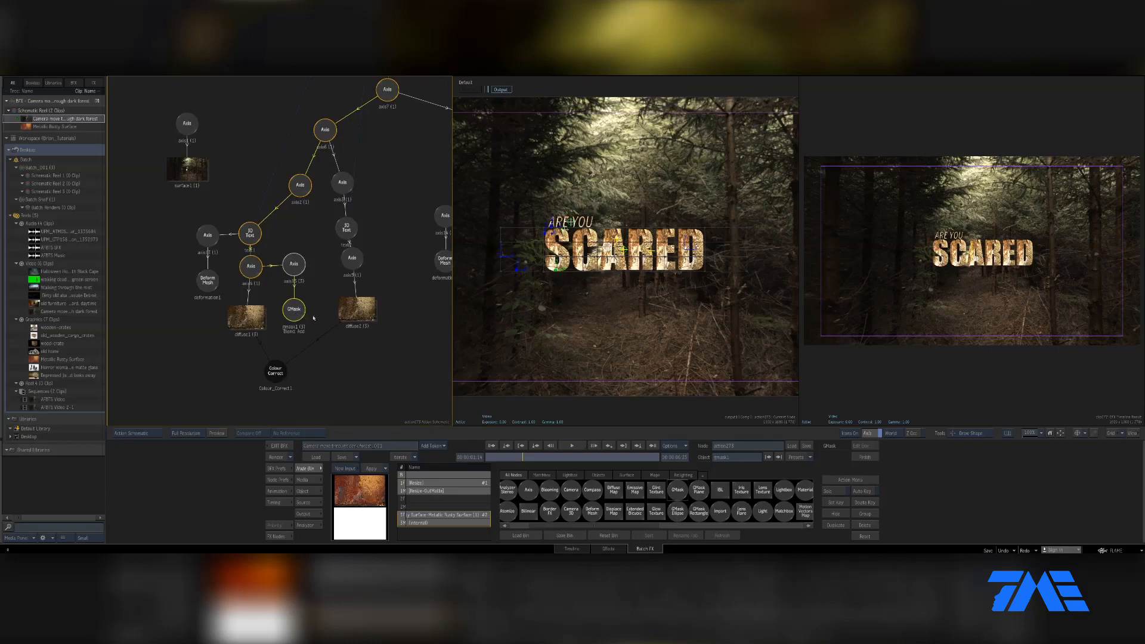
click(974, 436)
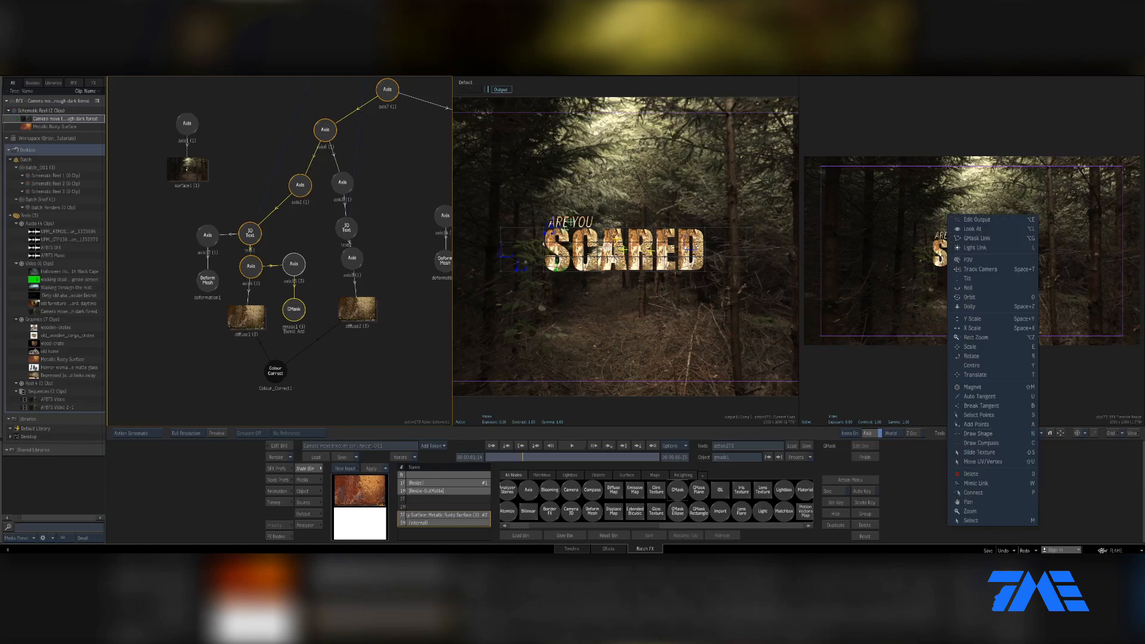
click(515, 276)
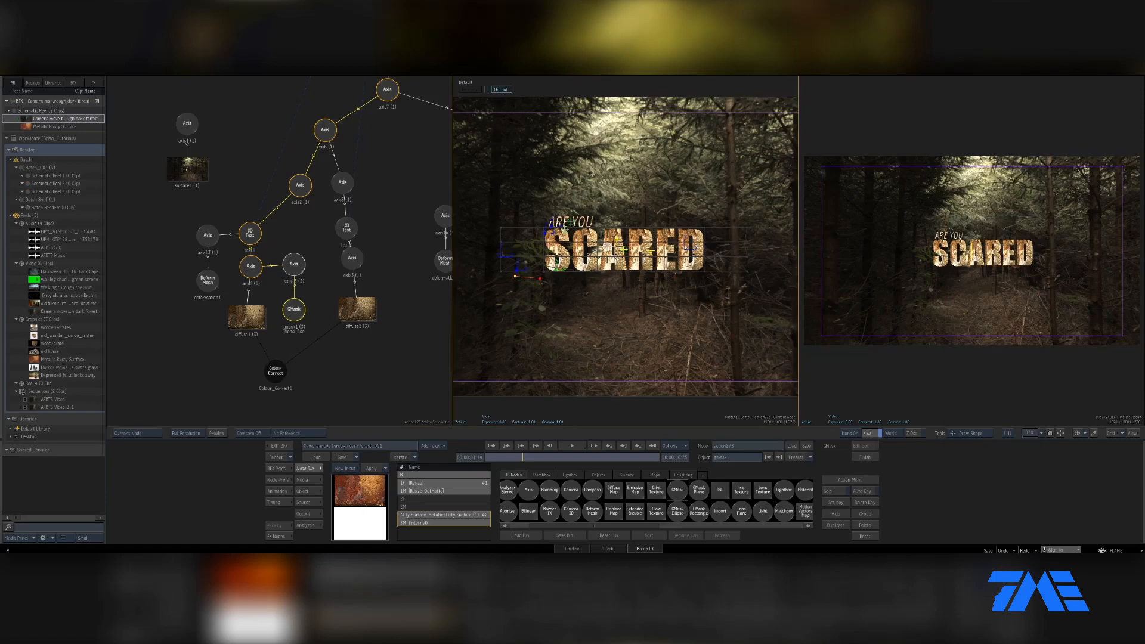
click(558, 267)
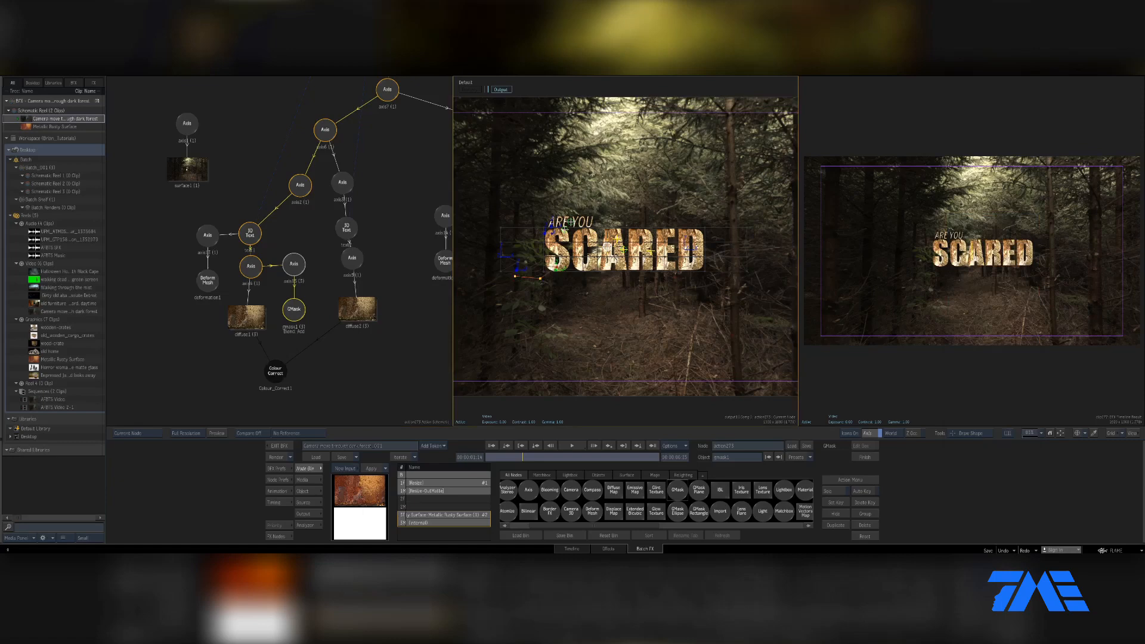
click(594, 281)
click(608, 280)
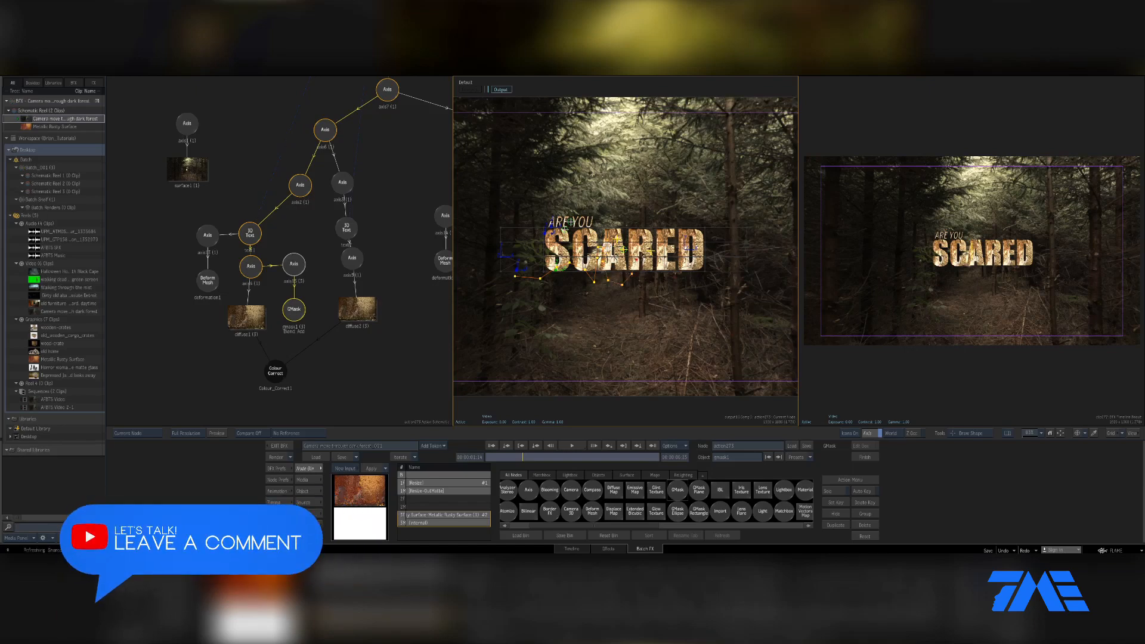
click(643, 255)
click(648, 261)
click(645, 275)
click(657, 281)
click(677, 276)
click(728, 283)
click(751, 282)
click(772, 286)
click(768, 370)
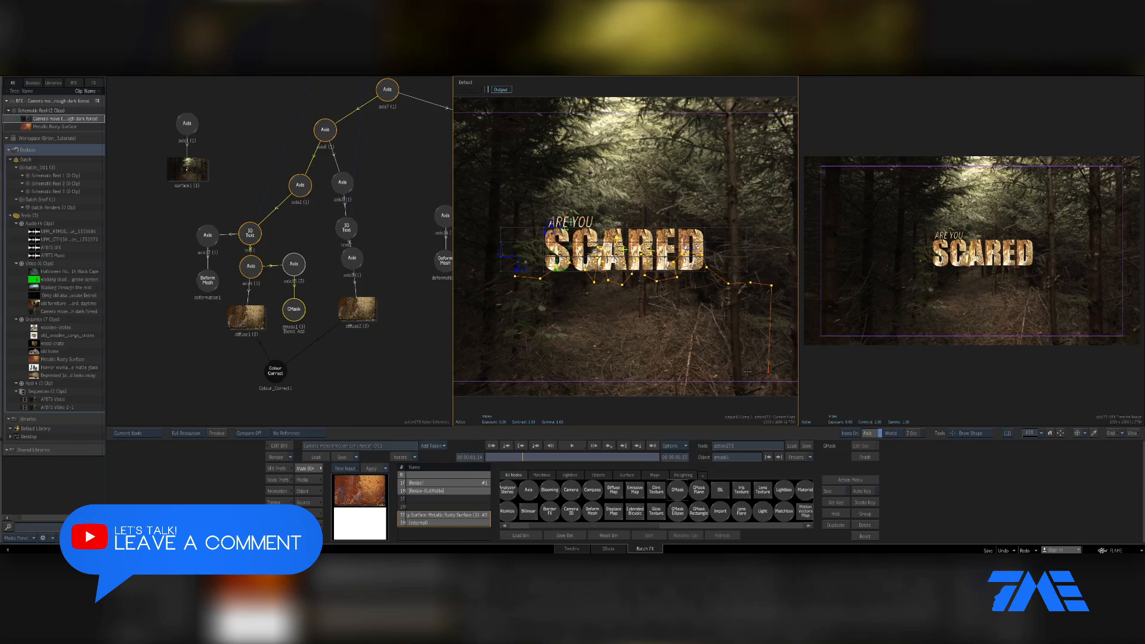
click(487, 371)
click(478, 279)
click(515, 276)
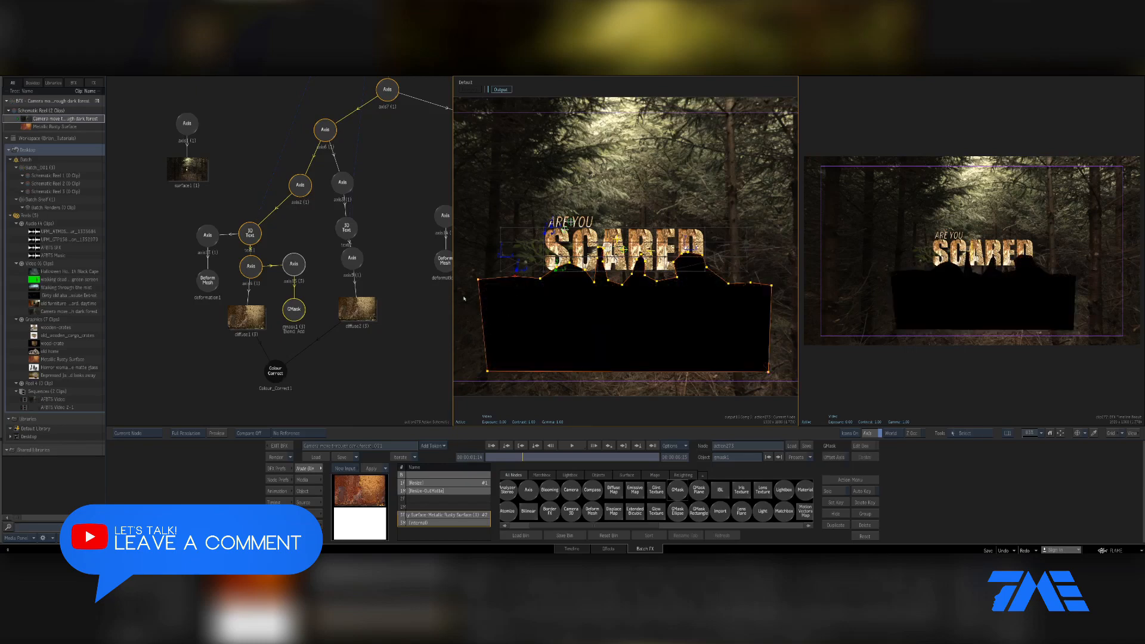
Step: Try inverting the GMask so it applies outside the drawn shape, and turn the inversion off again
mouse_move(465, 552)
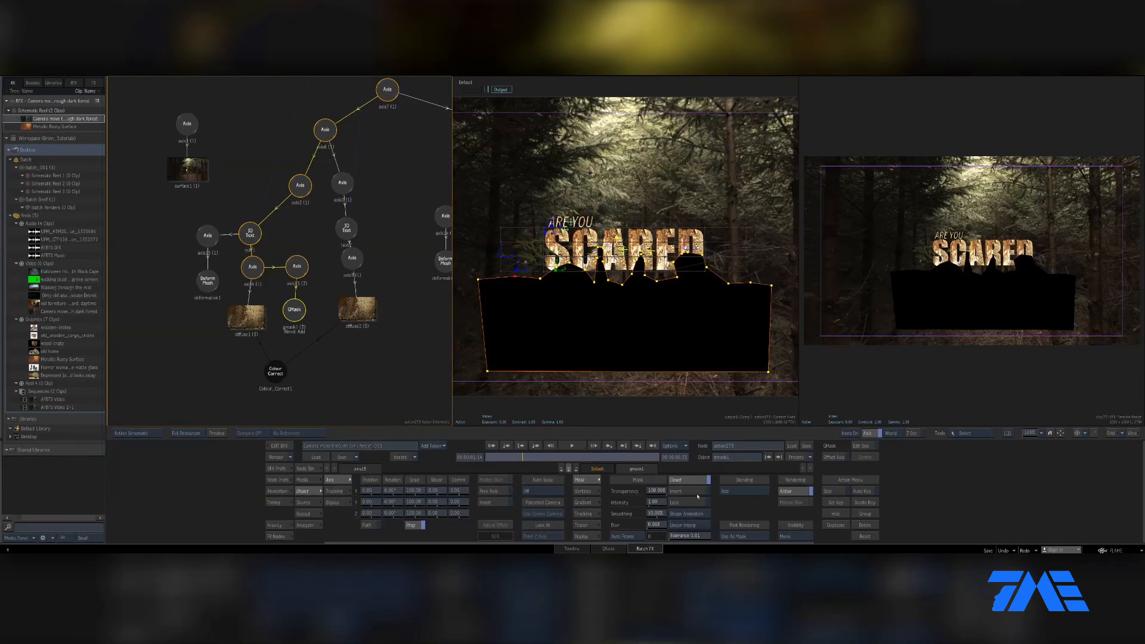
click(695, 493)
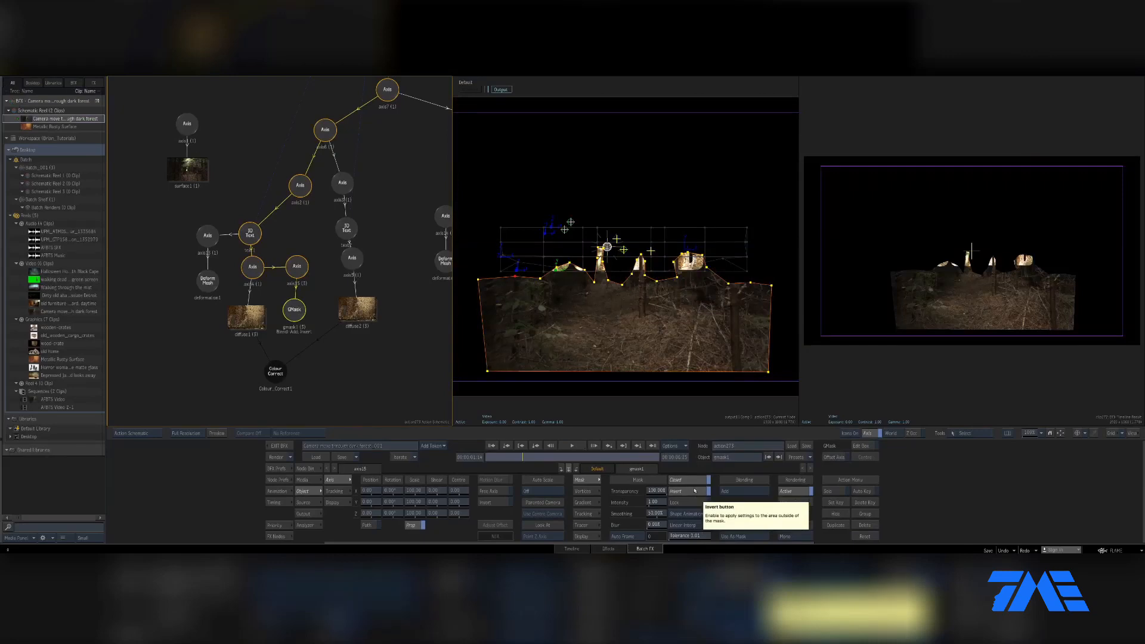
click(695, 492)
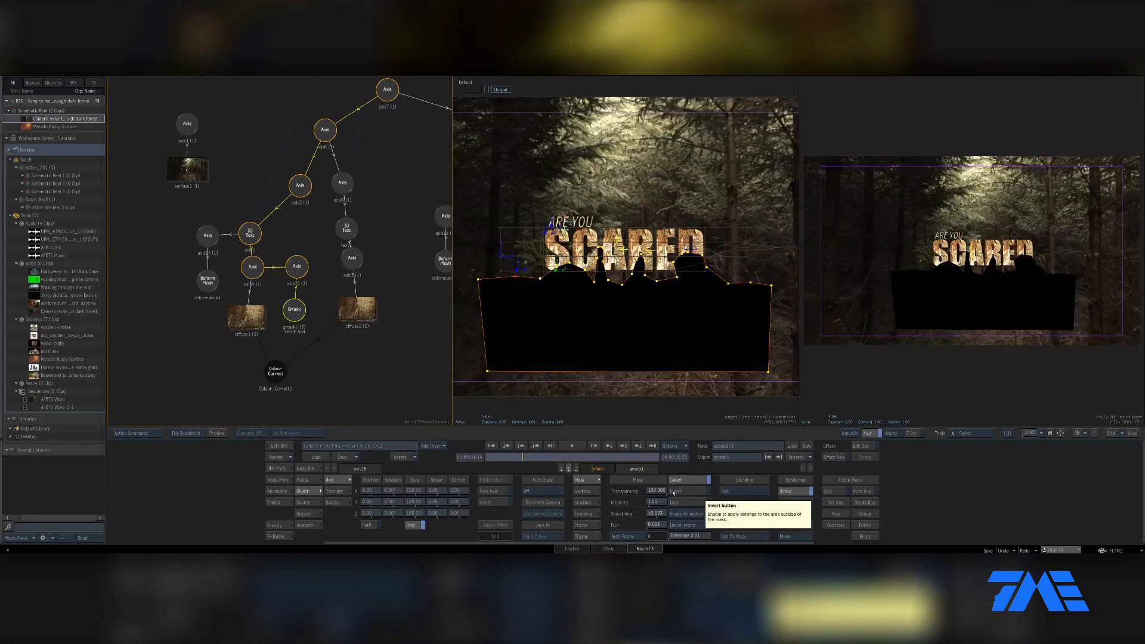
Step: Link the GMask to the 3D text node with GMask Link so it cuts only the SCARED text
click(963, 437)
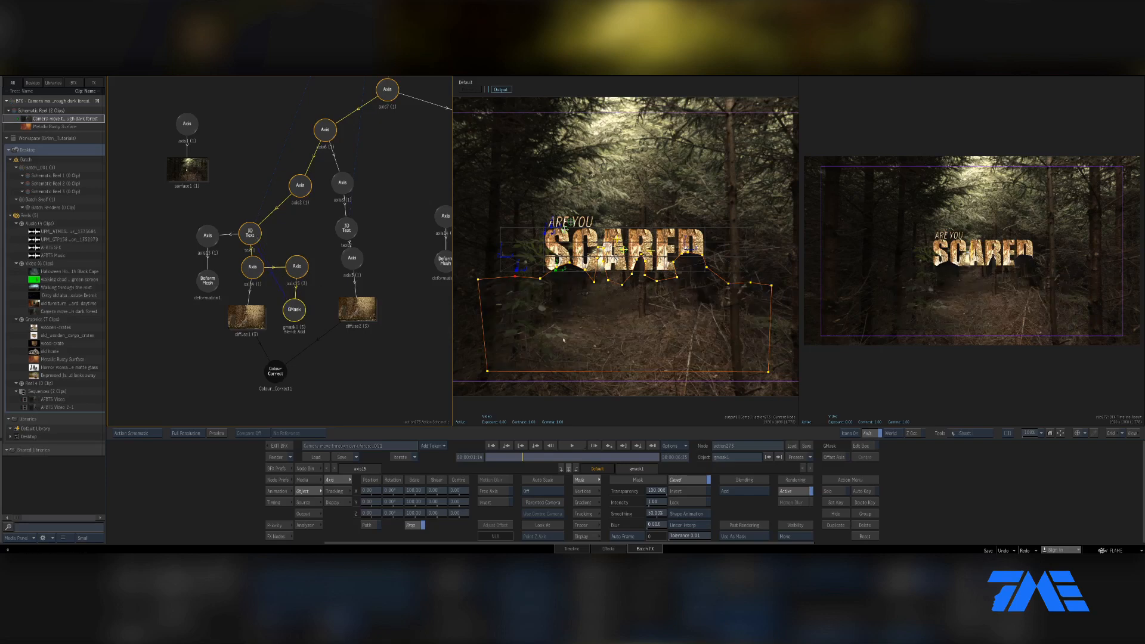
click(976, 434)
click(978, 445)
click(978, 435)
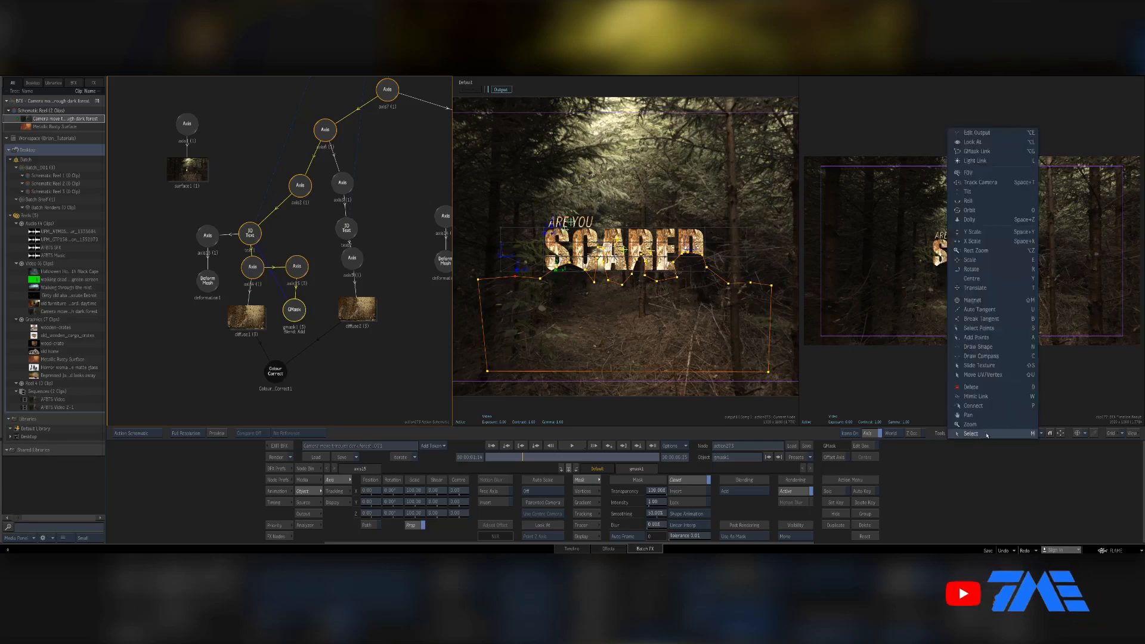
click(979, 435)
click(979, 436)
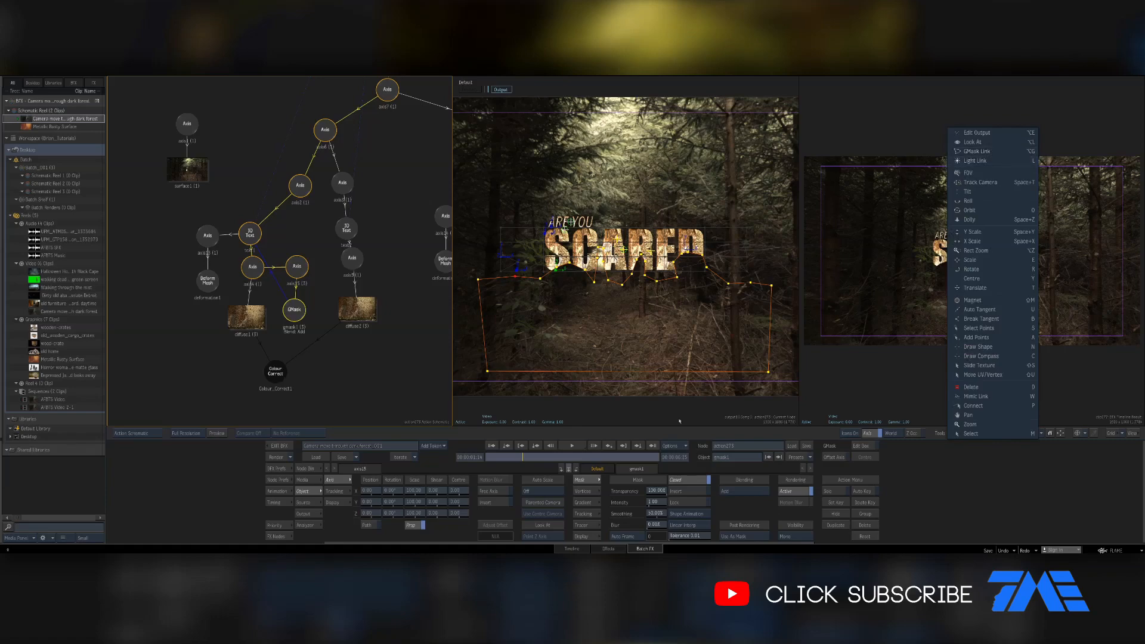
click(694, 259)
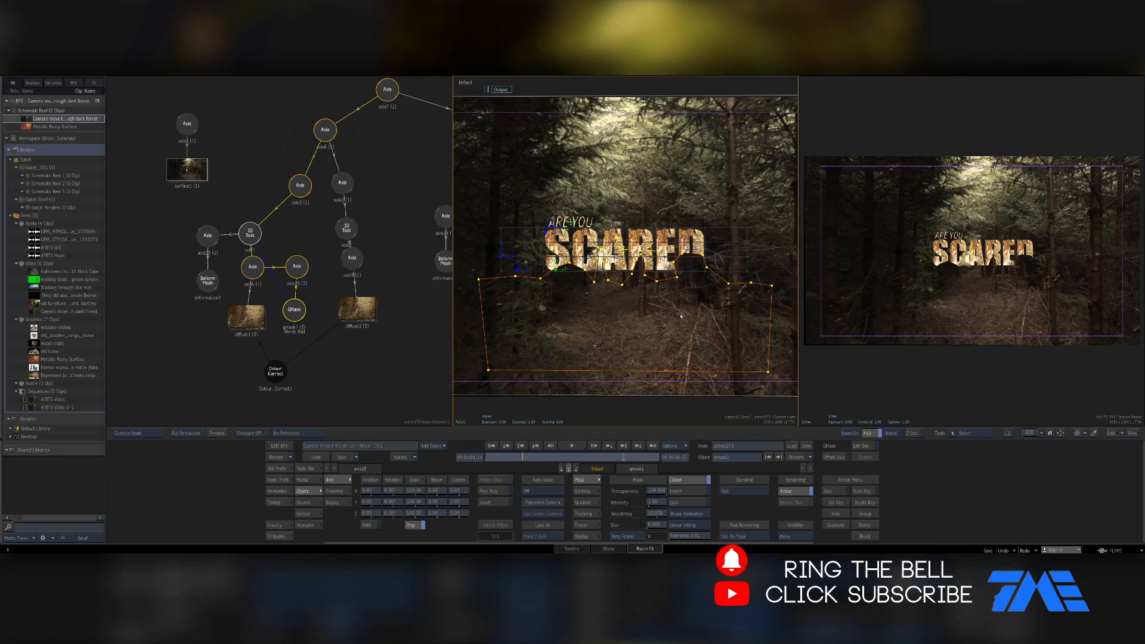
Step: Use Add Points on the mask outline to pull out an inward soft edge around the whole shape
click(972, 436)
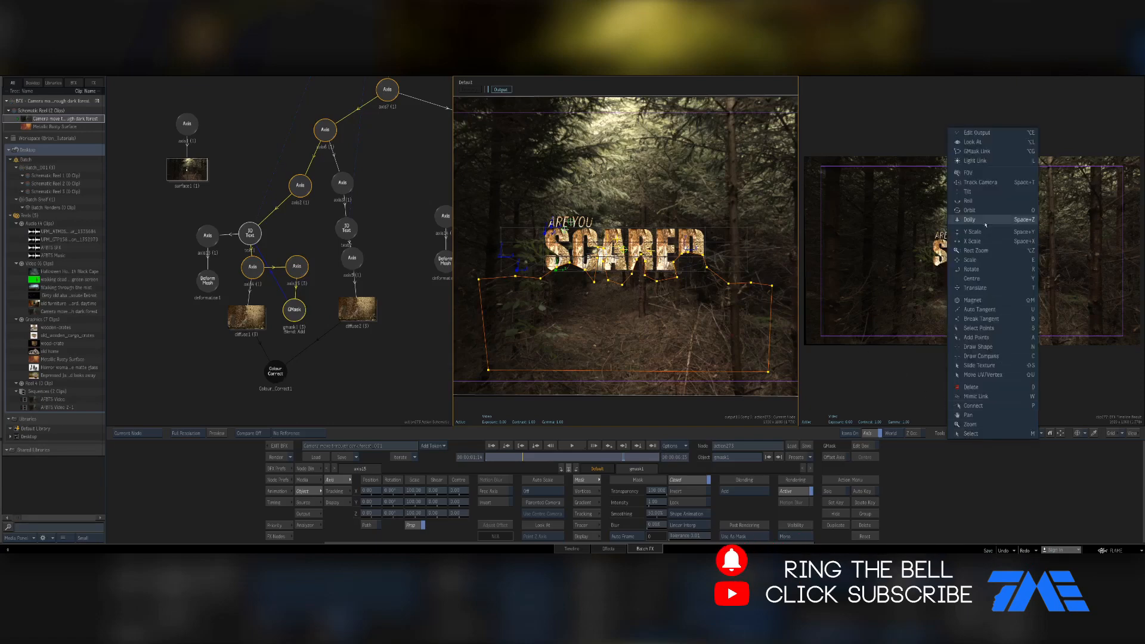
click(978, 337)
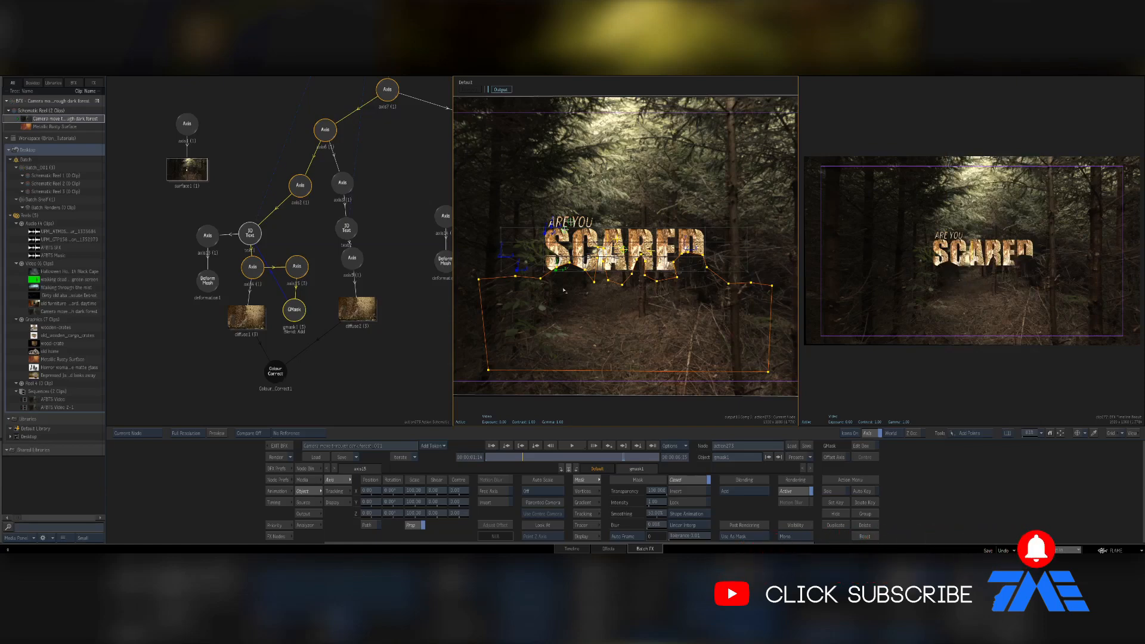
click(531, 279)
click(555, 300)
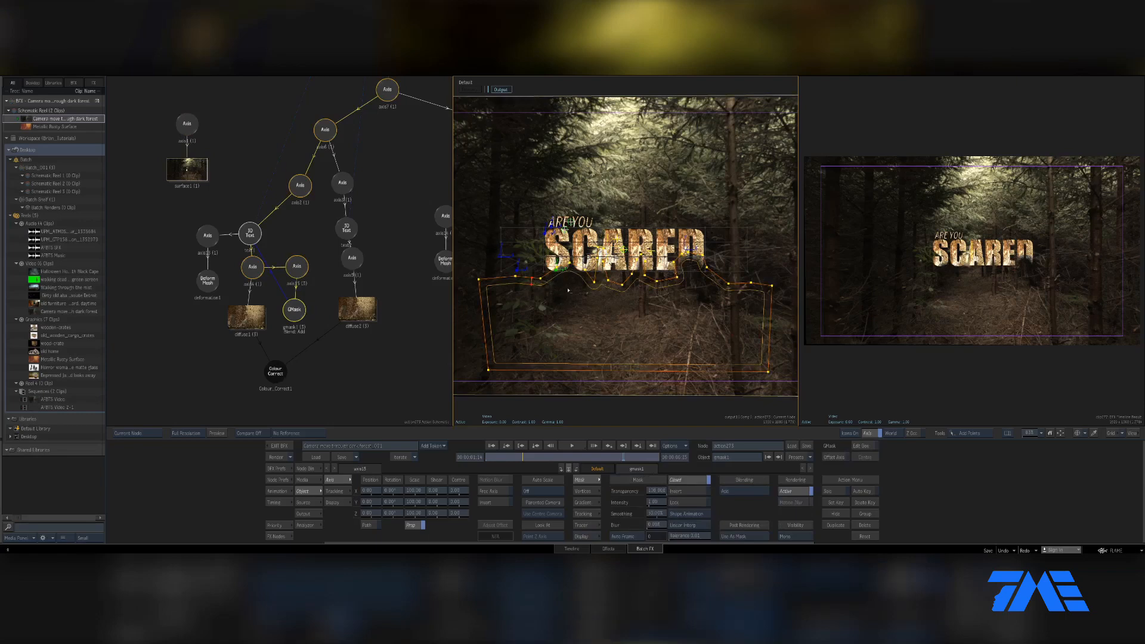
Step: Narrow the mask's soft edge by moving its inner outline closer to the drawn shape
key(a)
drag(654, 305, 673, 310)
drag(521, 342, 620, 316)
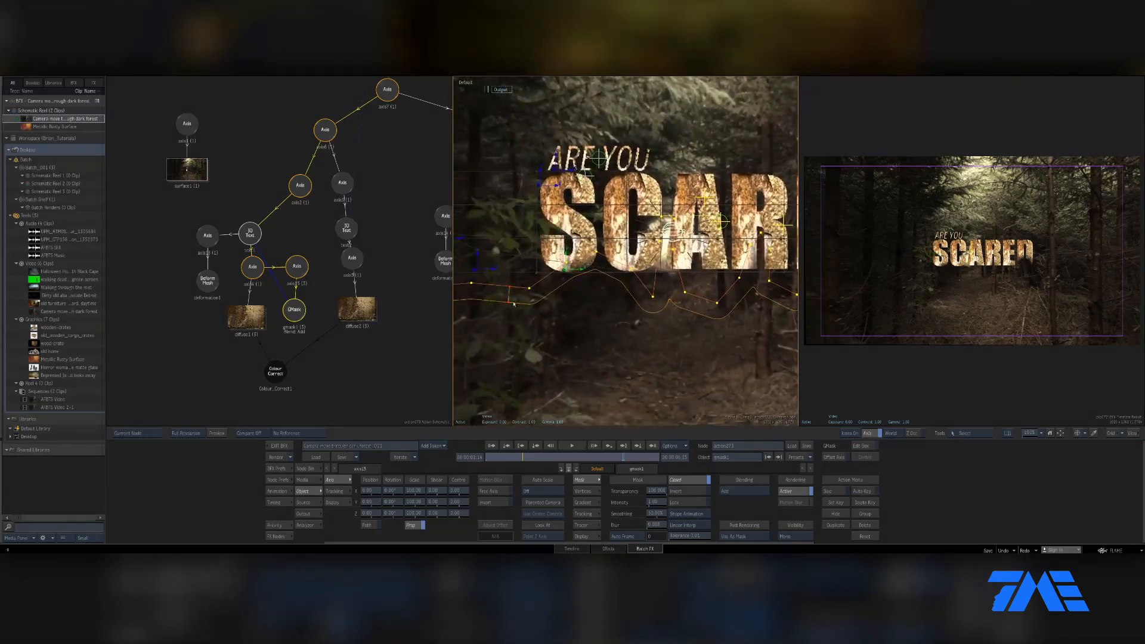
drag(509, 303, 510, 293)
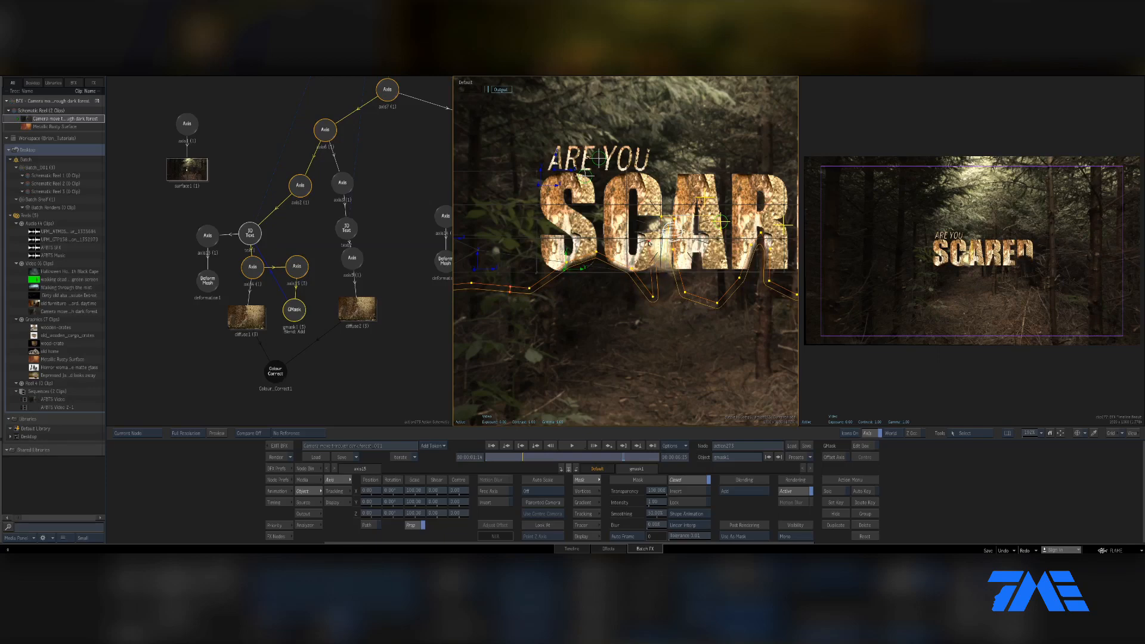
Step: Reposition the mask points around the bases of the C, A and R to refine the uneven cut-off
drag(645, 298, 641, 298)
drag(674, 250, 682, 247)
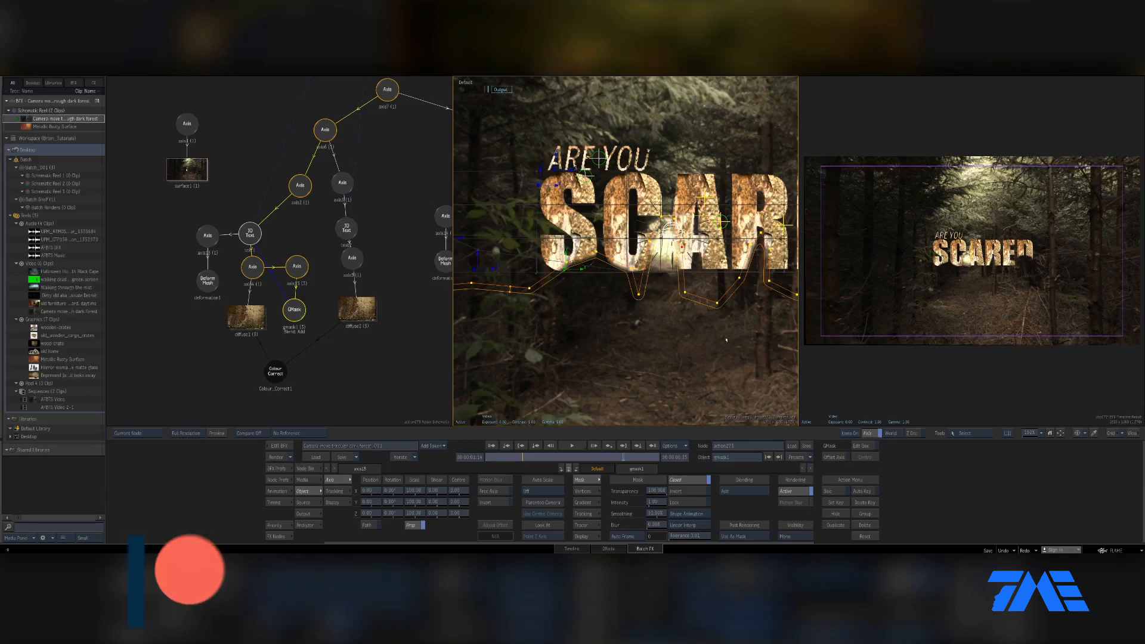
drag(738, 339, 637, 354)
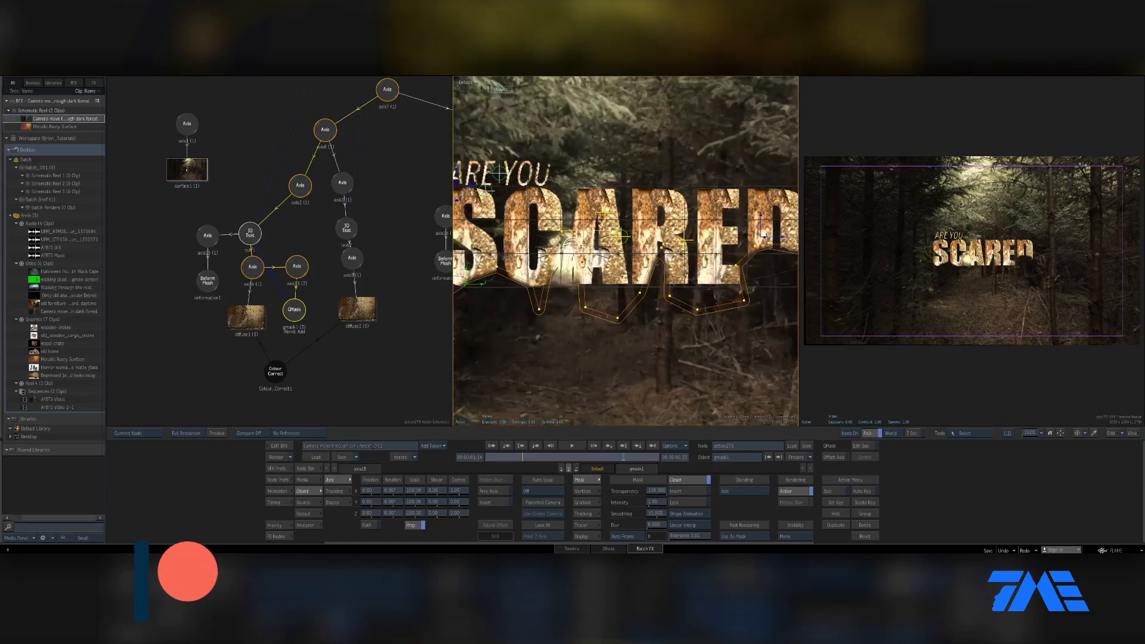
mouse_move(662, 247)
mouse_down()
mouse_move(661, 209)
mouse_move(655, 245)
mouse_move(676, 258)
mouse_up()
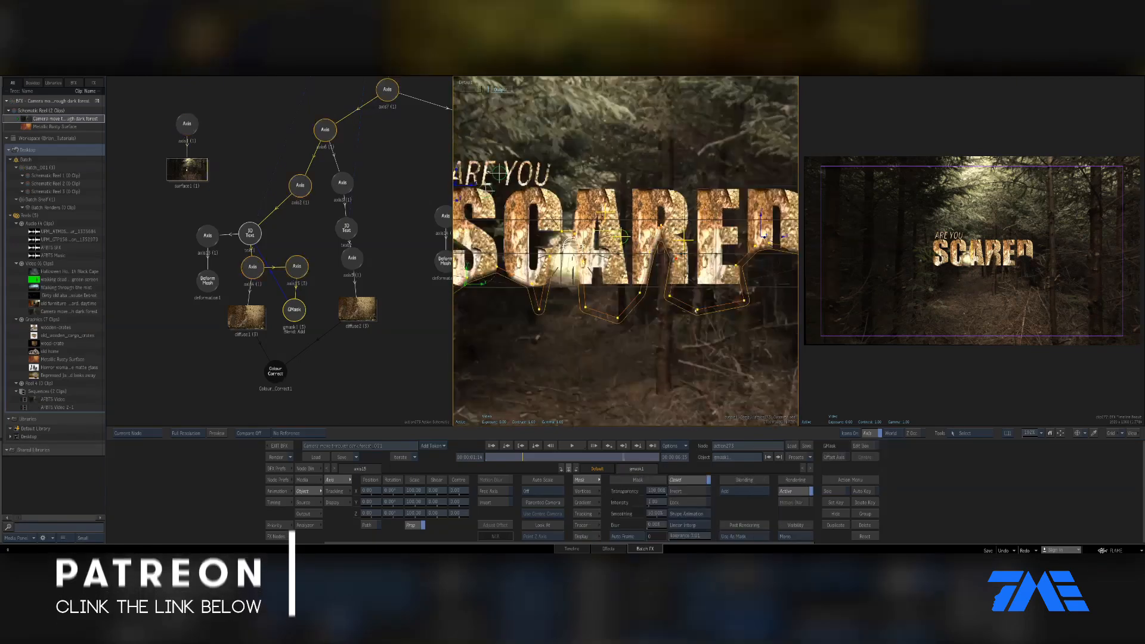
Step: Reframe the view on the complete SCARED title and reselect the GMask node
drag(722, 346, 625, 352)
click(625, 352)
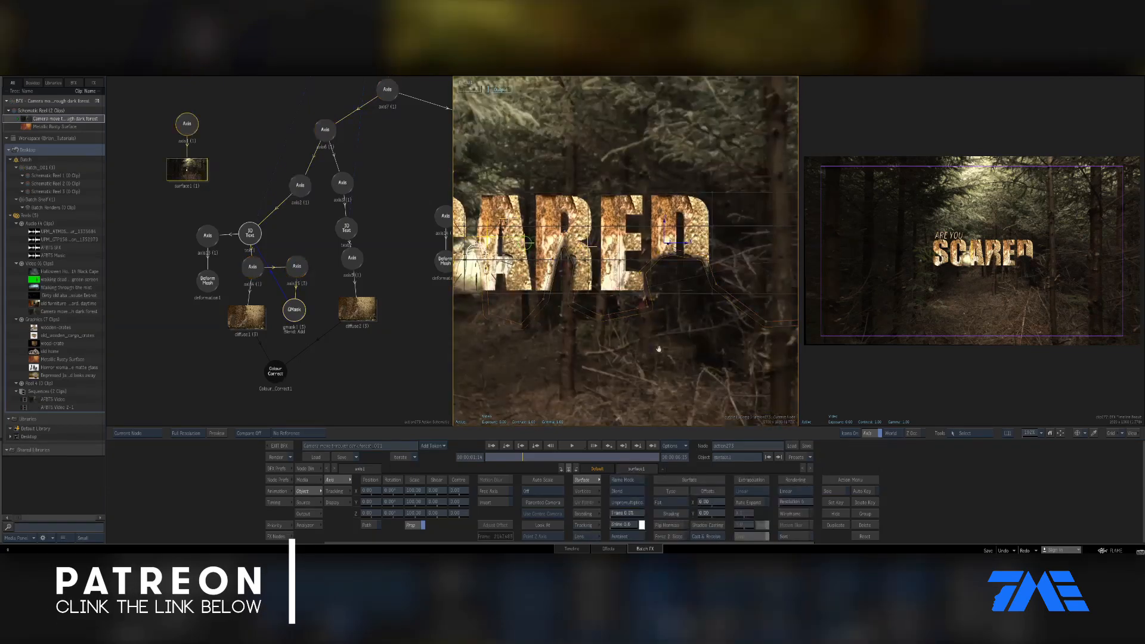
key(Home)
drag(694, 322, 699, 324)
click(294, 311)
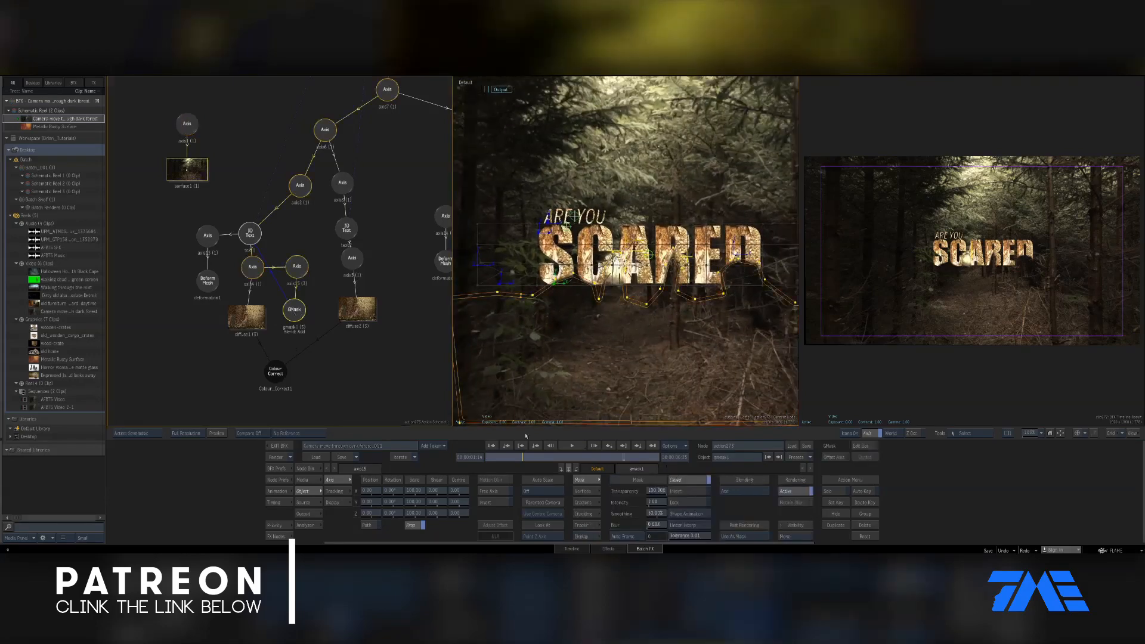
Step: Move to an earlier frame and check how the mask edge sits along the base of the S
mouse_move(512, 460)
mouse_down()
mouse_move(525, 458)
mouse_move(512, 459)
mouse_up()
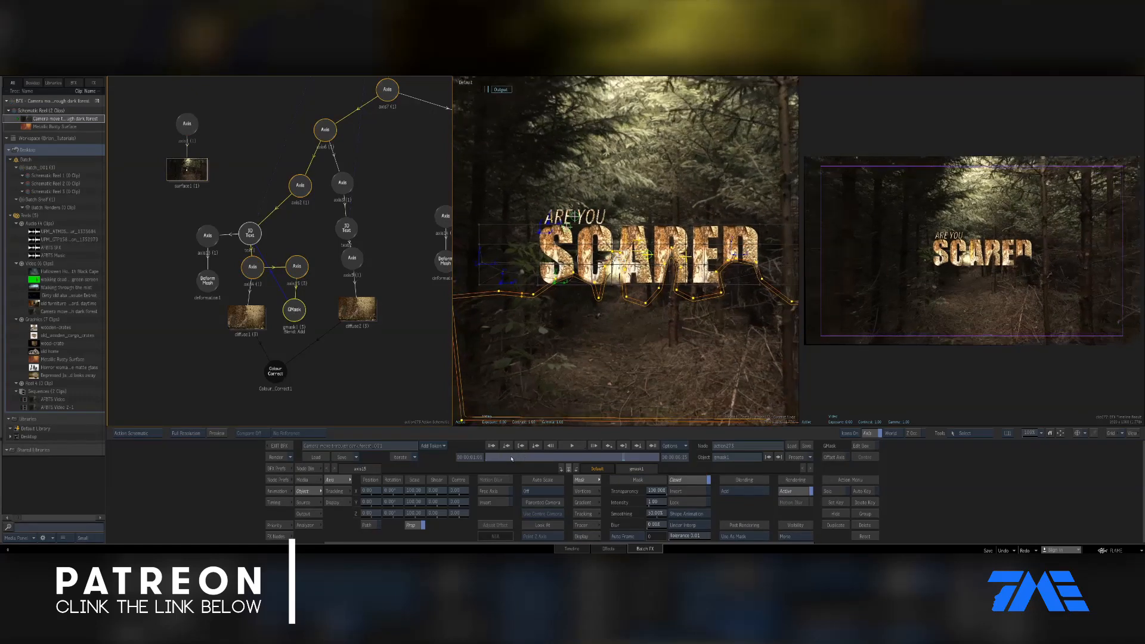
drag(574, 274, 576, 262)
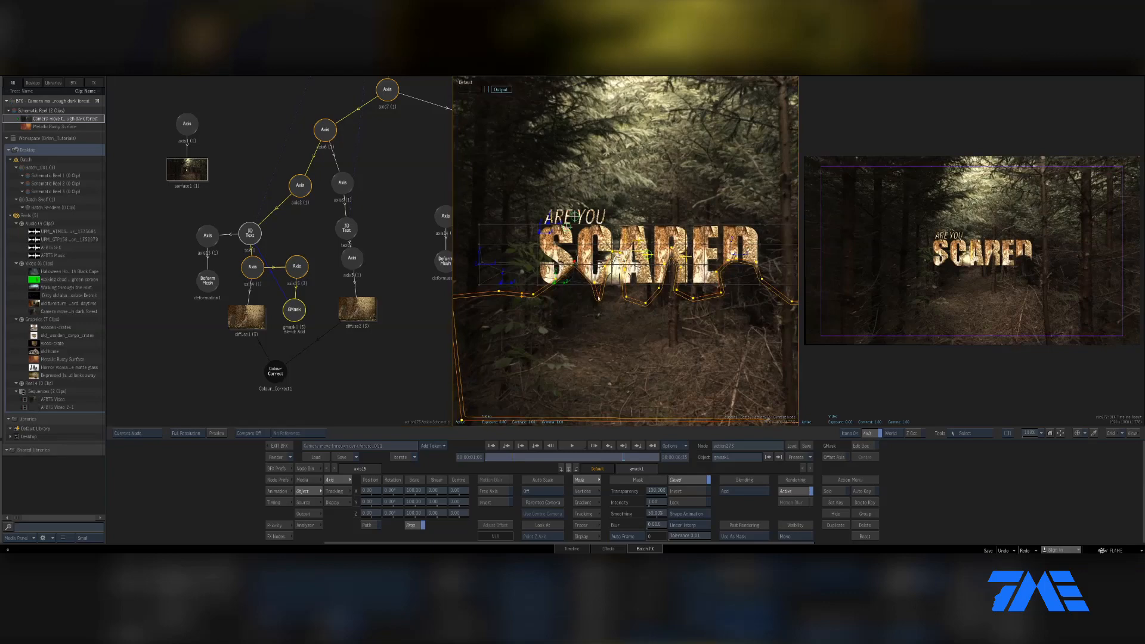
drag(556, 279, 554, 275)
click(595, 278)
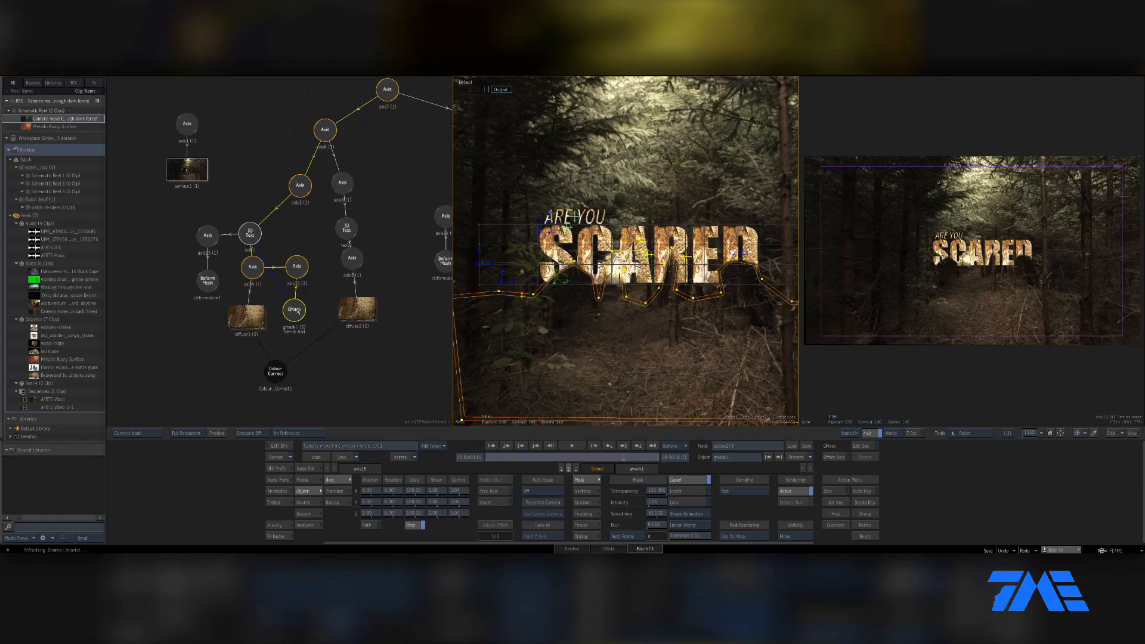
click(405, 358)
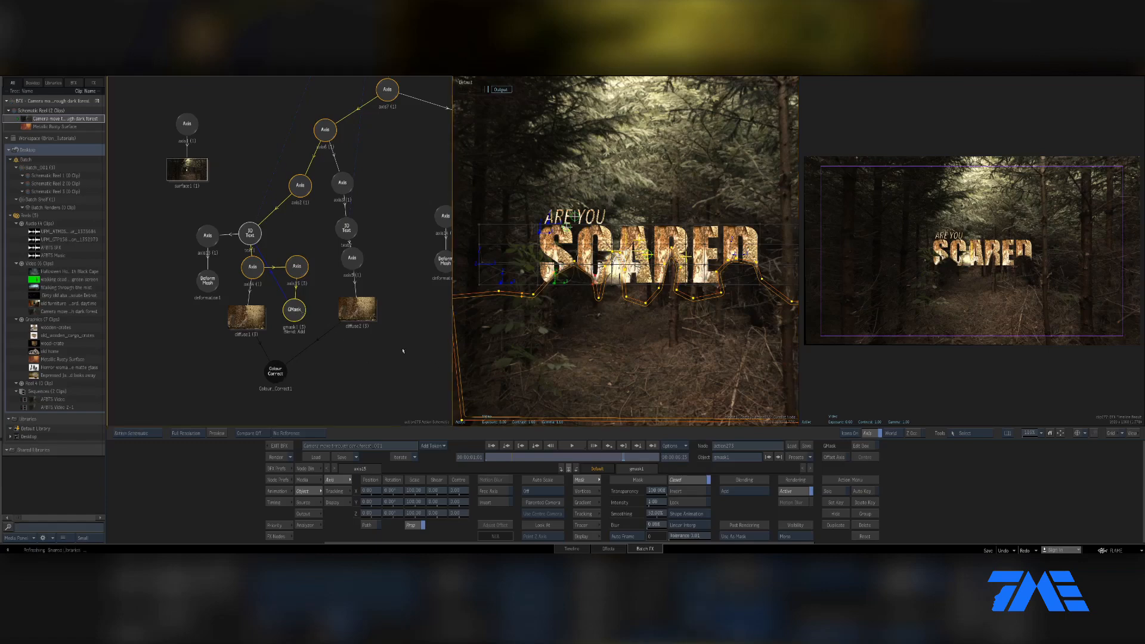
Step: Turn on Auto Key for the GMask and move to a frame early in the shot for animating its shape
click(865, 491)
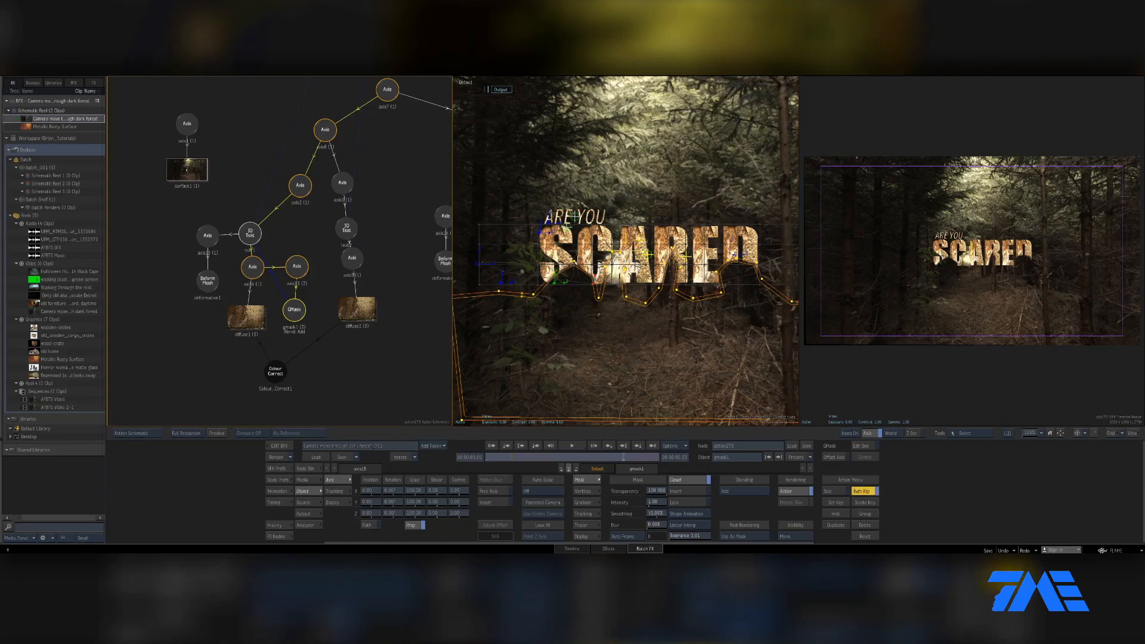
click(584, 364)
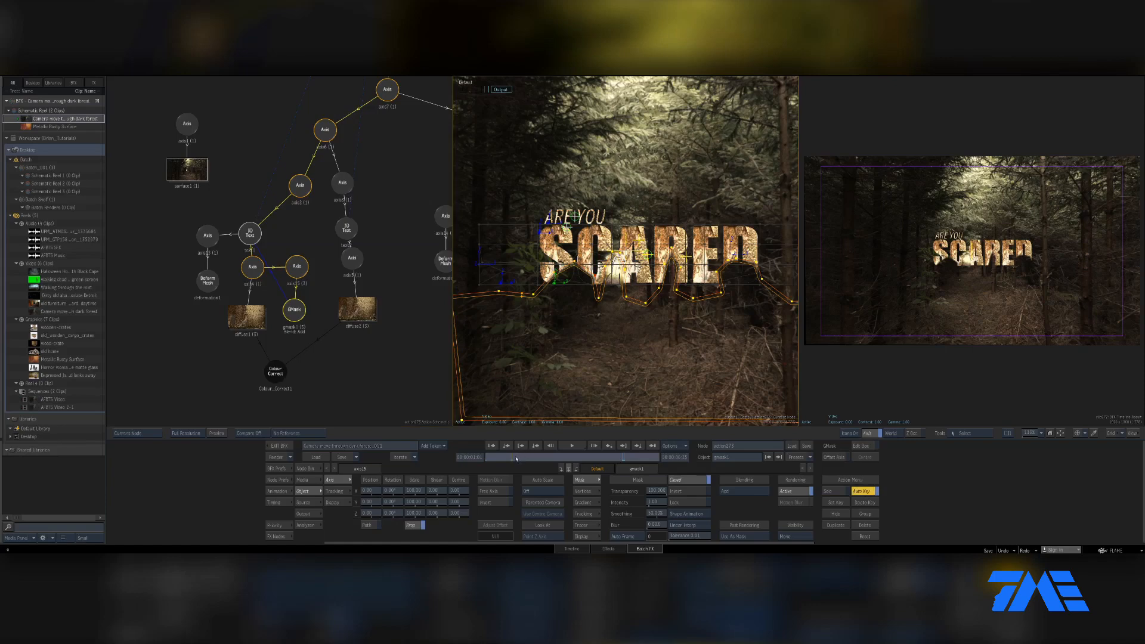
key(Right)
key(Right)
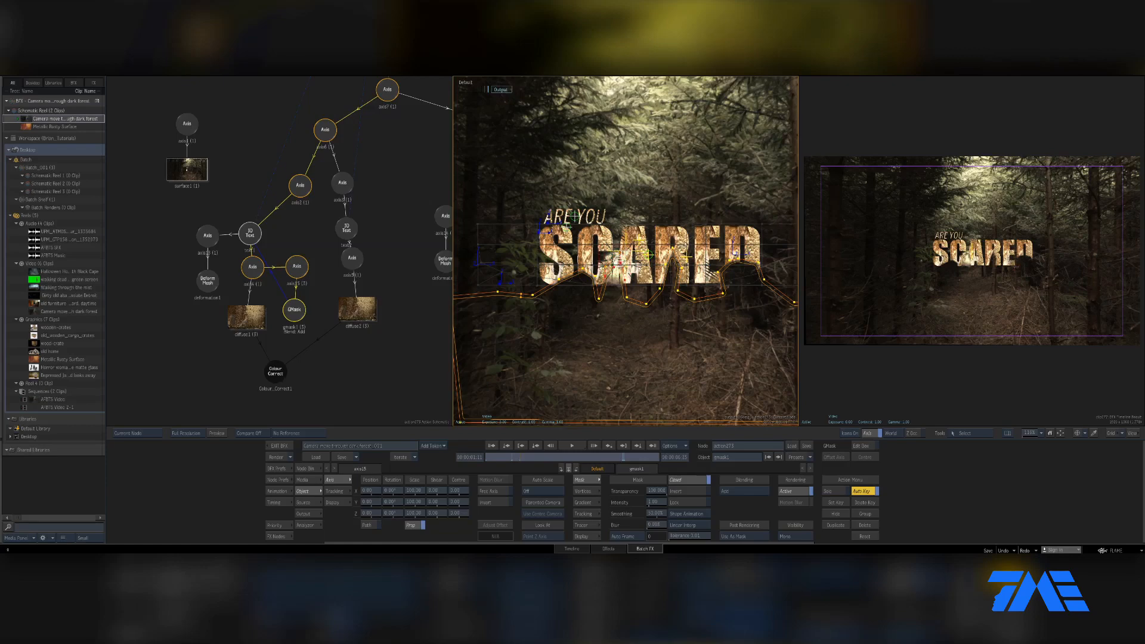
Step: Reselect the GMask and keyframe its points beneath the D of SCARED to uncover more of the letter's base
click(687, 256)
click(295, 310)
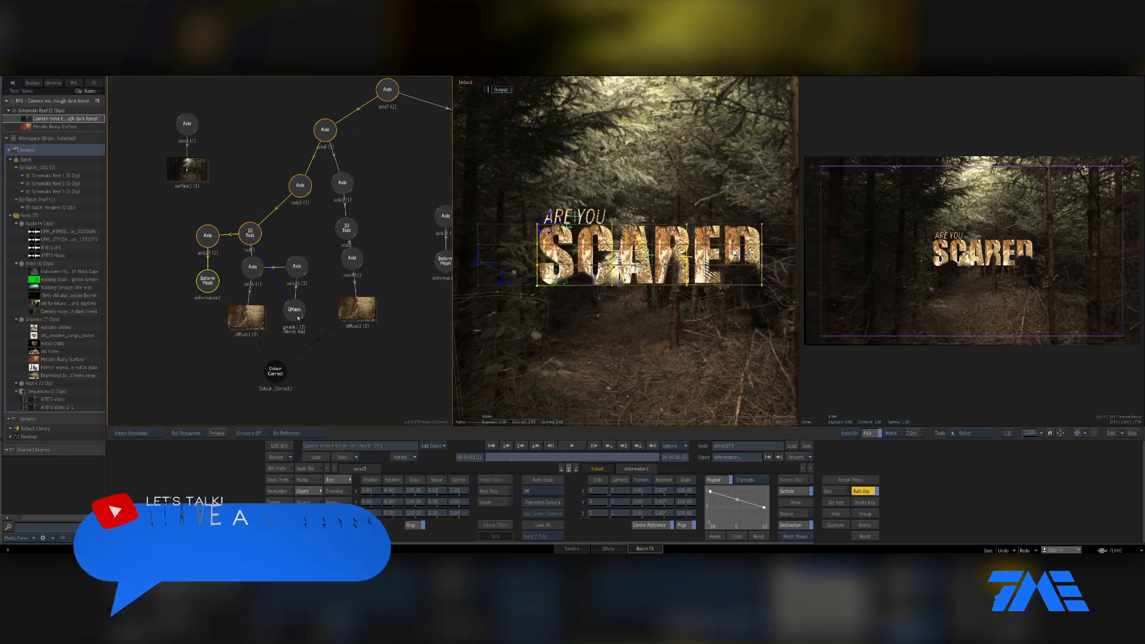
click(663, 272)
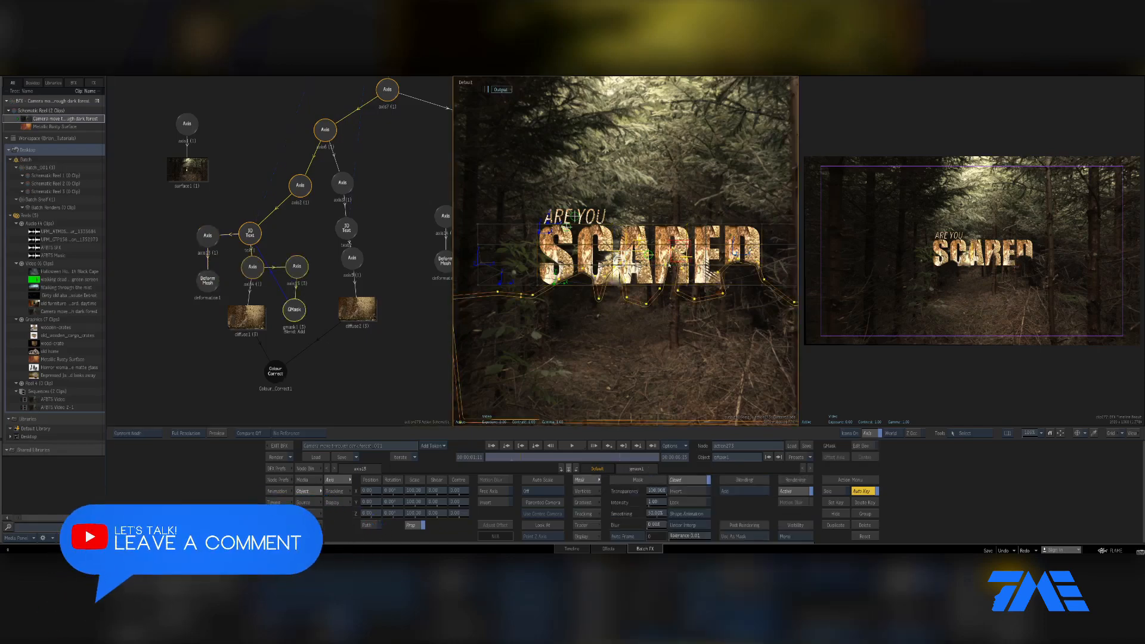
drag(676, 251, 688, 277)
click(676, 279)
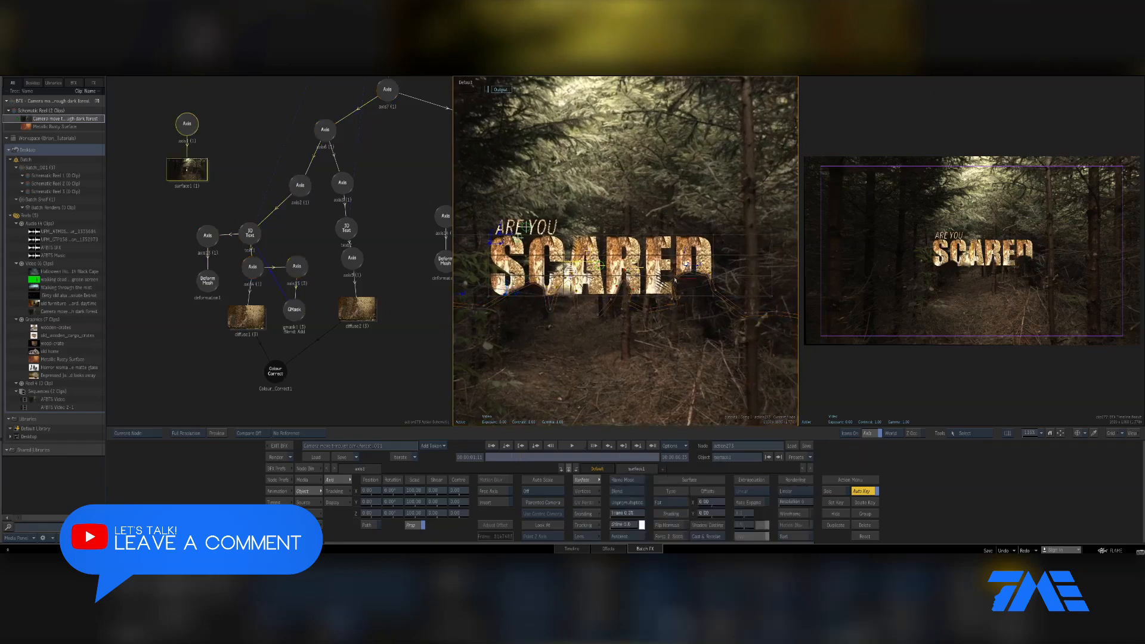
click(295, 312)
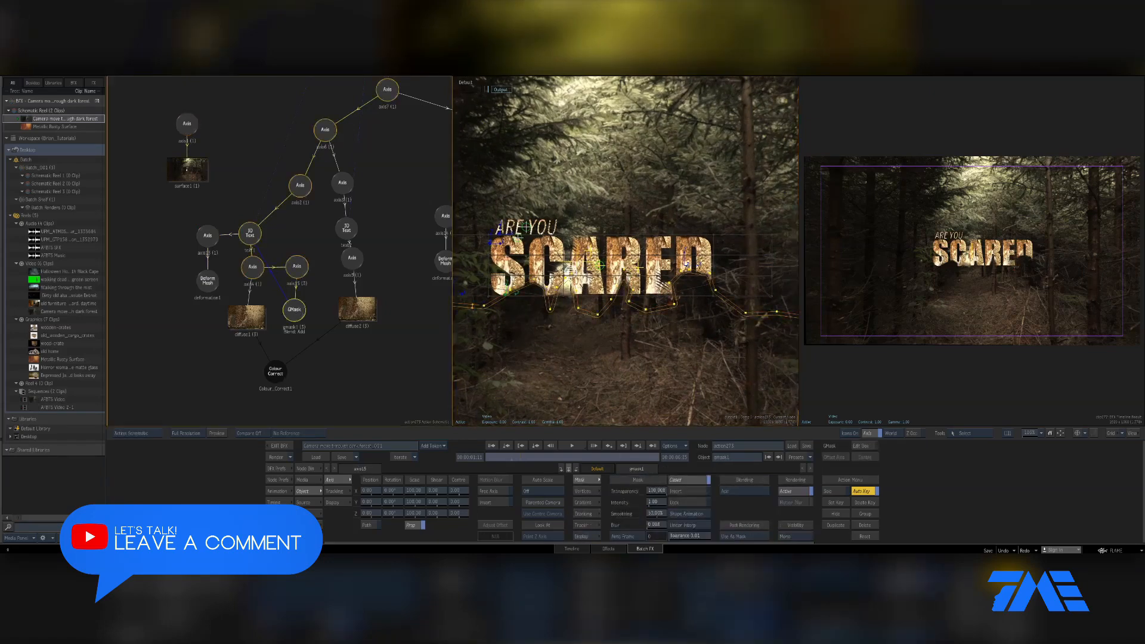
drag(677, 287, 712, 283)
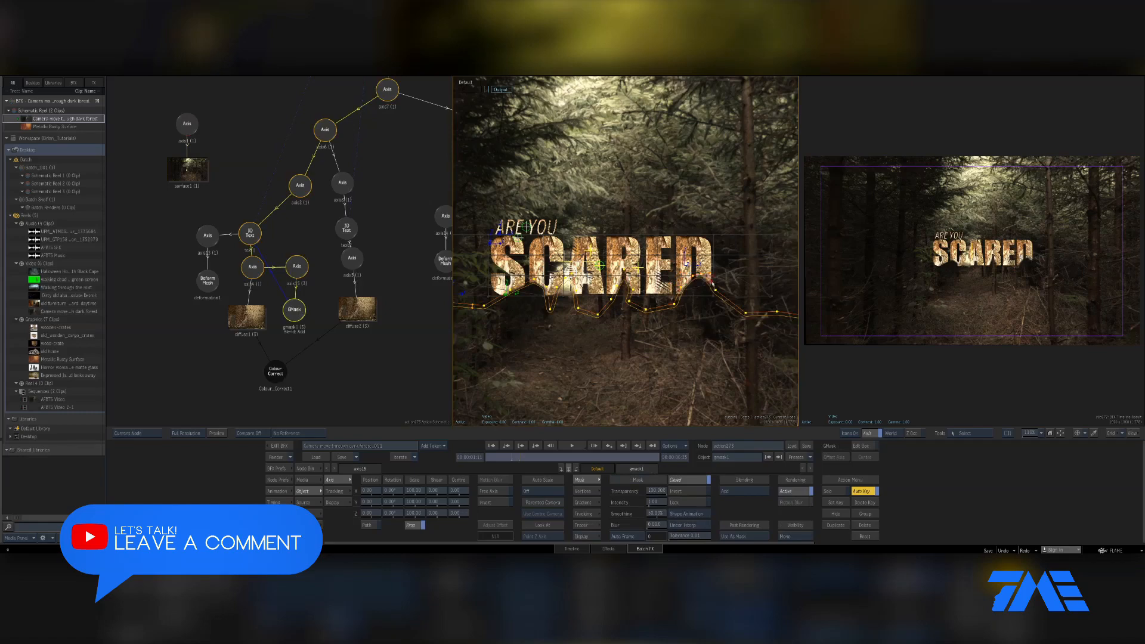
Step: Move slightly forward in time and adjust the mask points beside and beneath the S of SCARED
drag(530, 458, 534, 459)
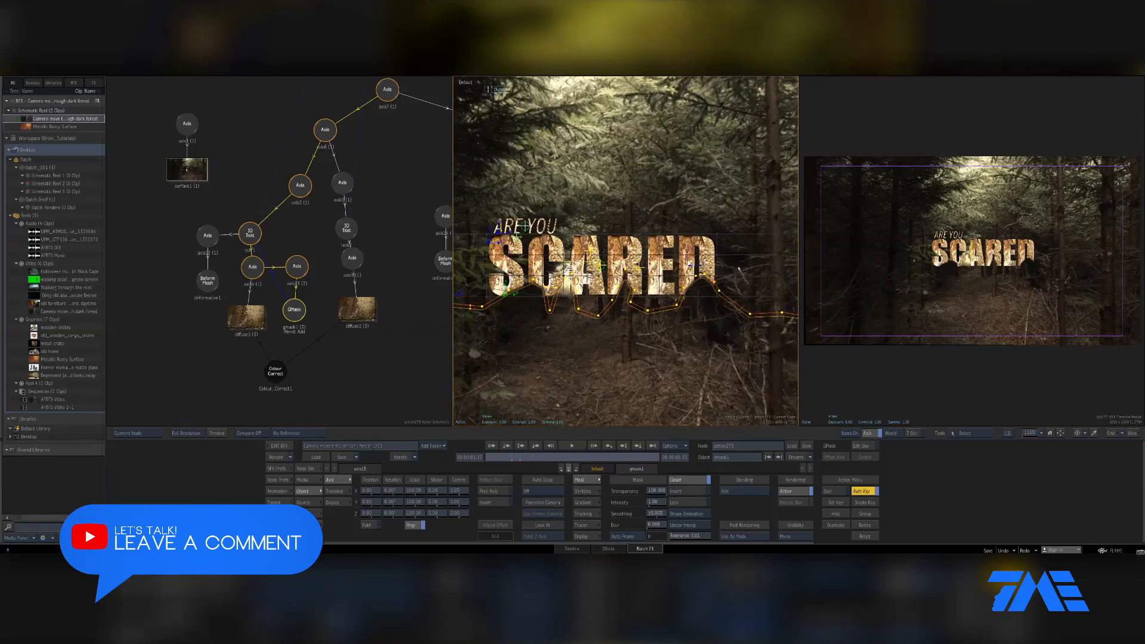
drag(487, 322, 478, 322)
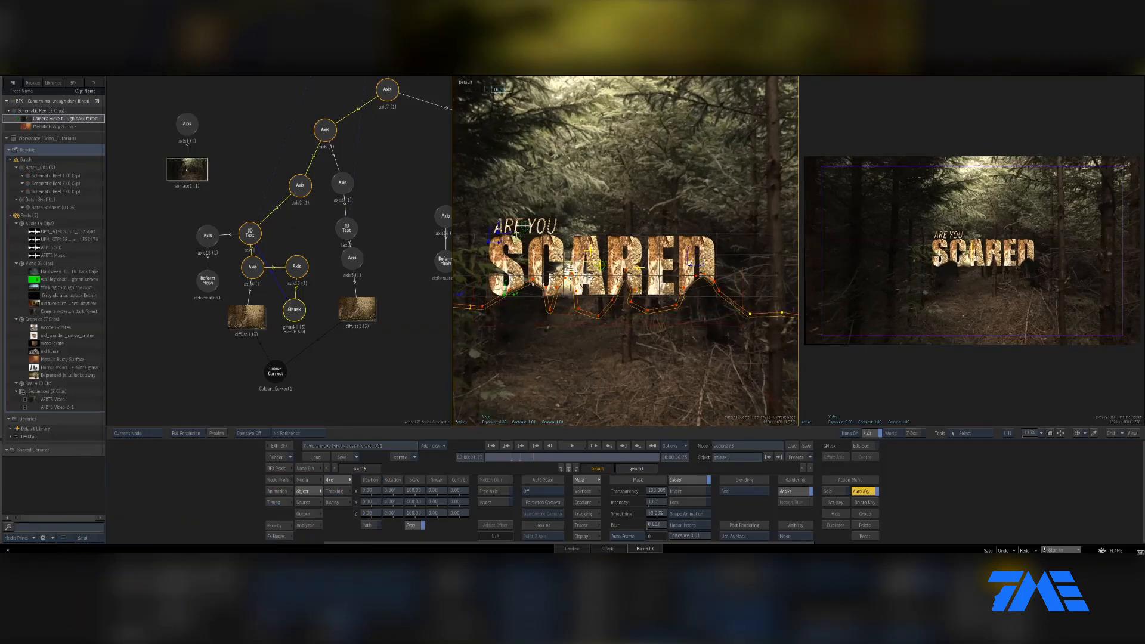
drag(534, 282, 535, 307)
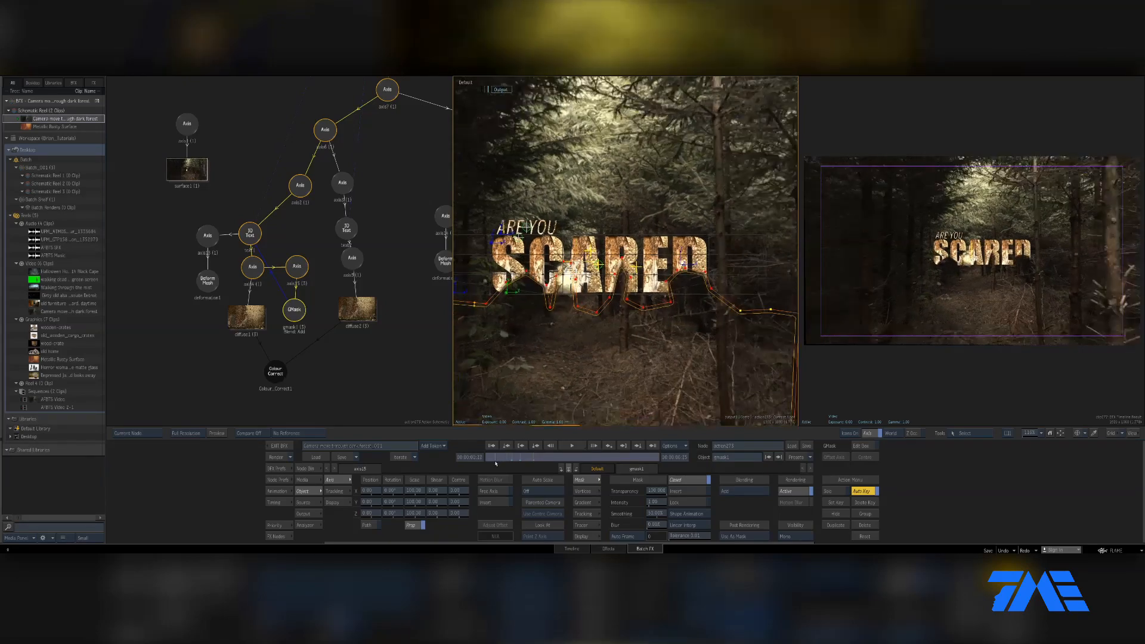
Step: Scrub ahead to The WOODS title, view the full frame and inspect the axis below that title's 3D Text node
drag(510, 463, 648, 457)
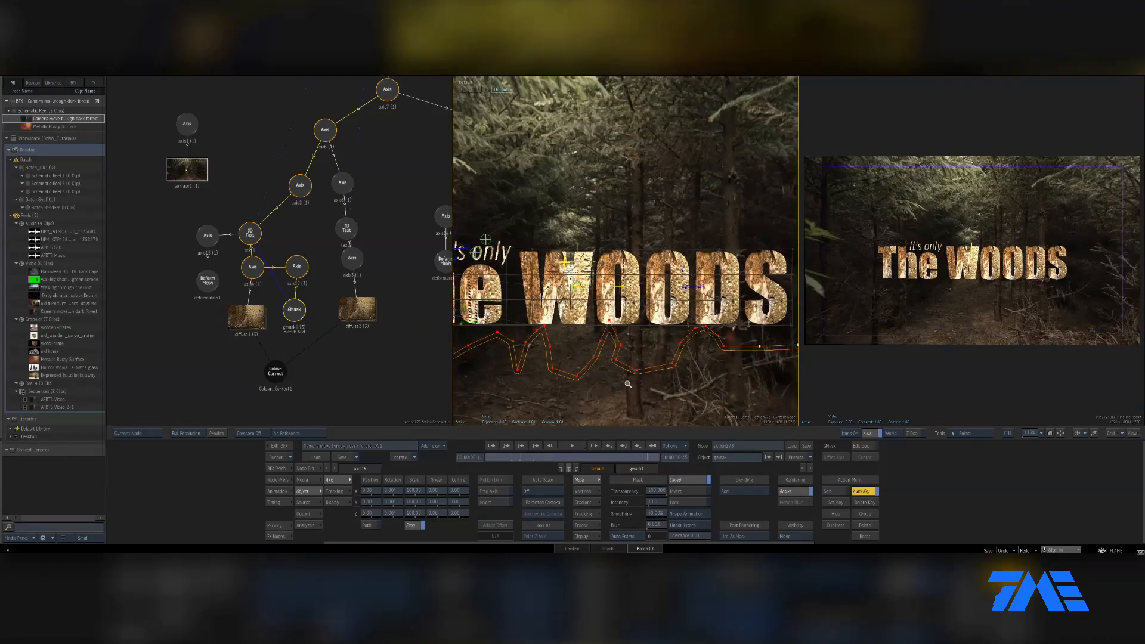
drag(630, 384, 622, 386)
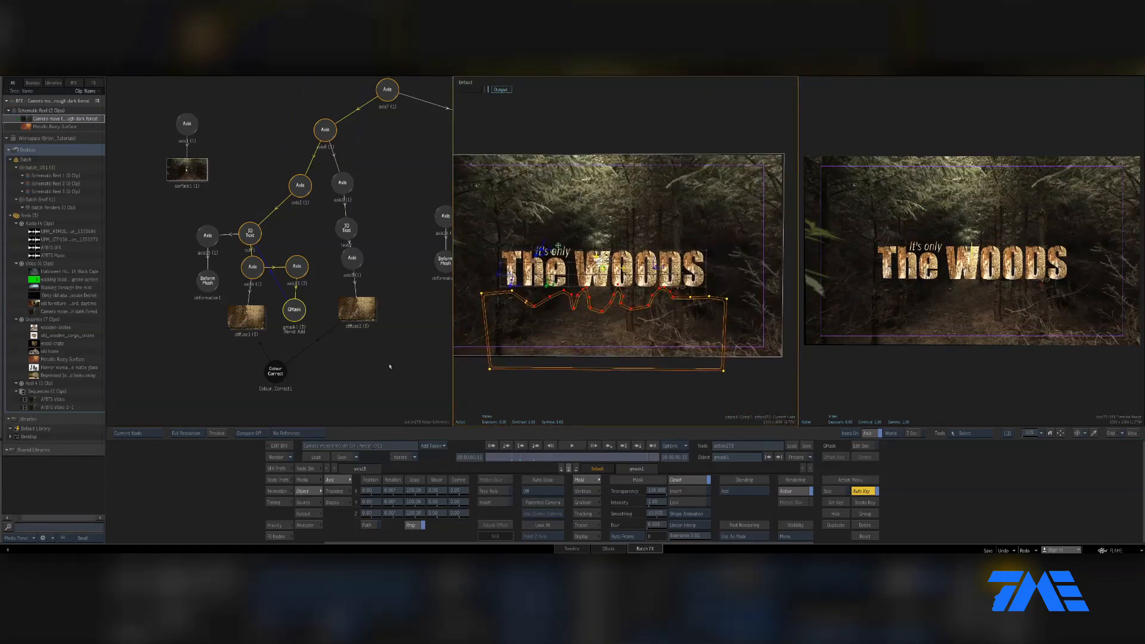
drag(389, 367, 221, 377)
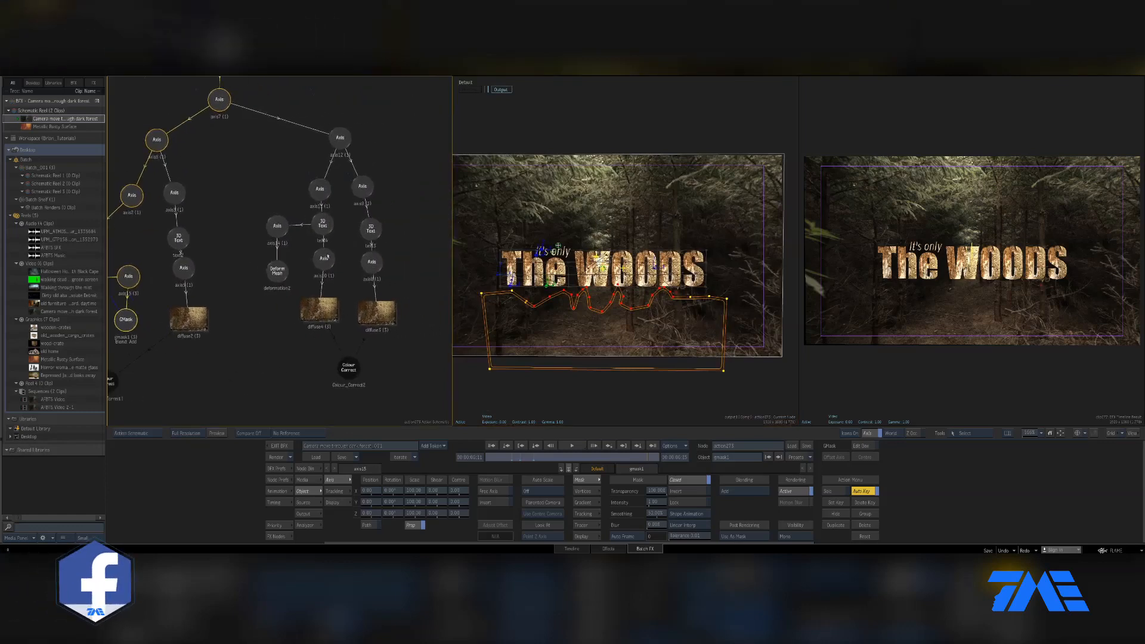
click(322, 225)
click(324, 259)
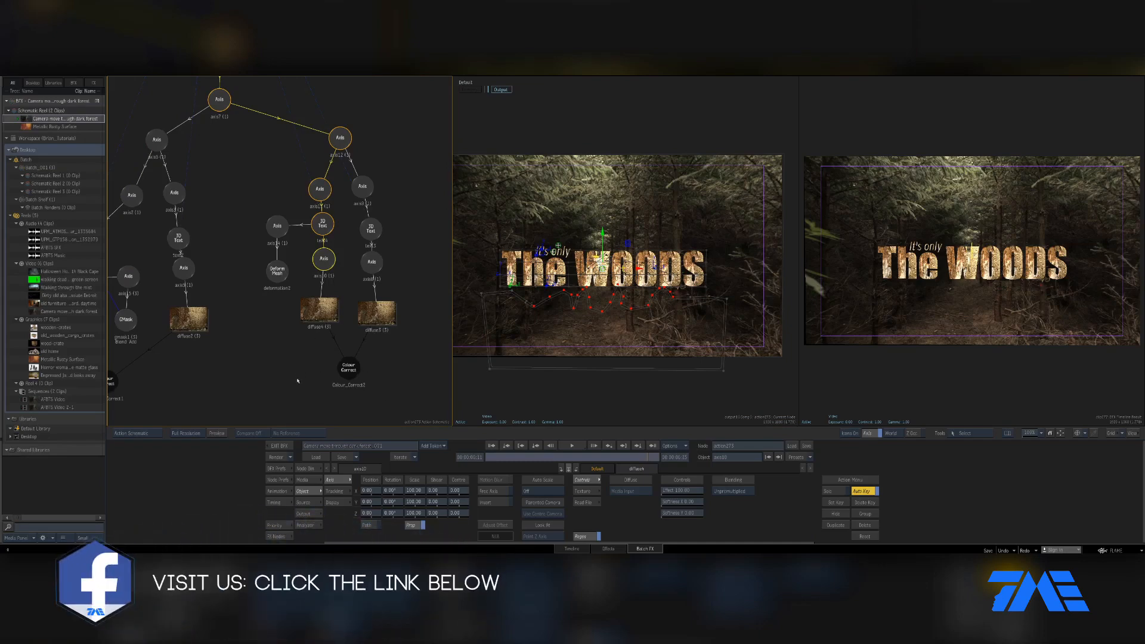
Step: Turn off Auto Key and scrub through the SCARED title to review the animated mask
click(857, 492)
click(523, 460)
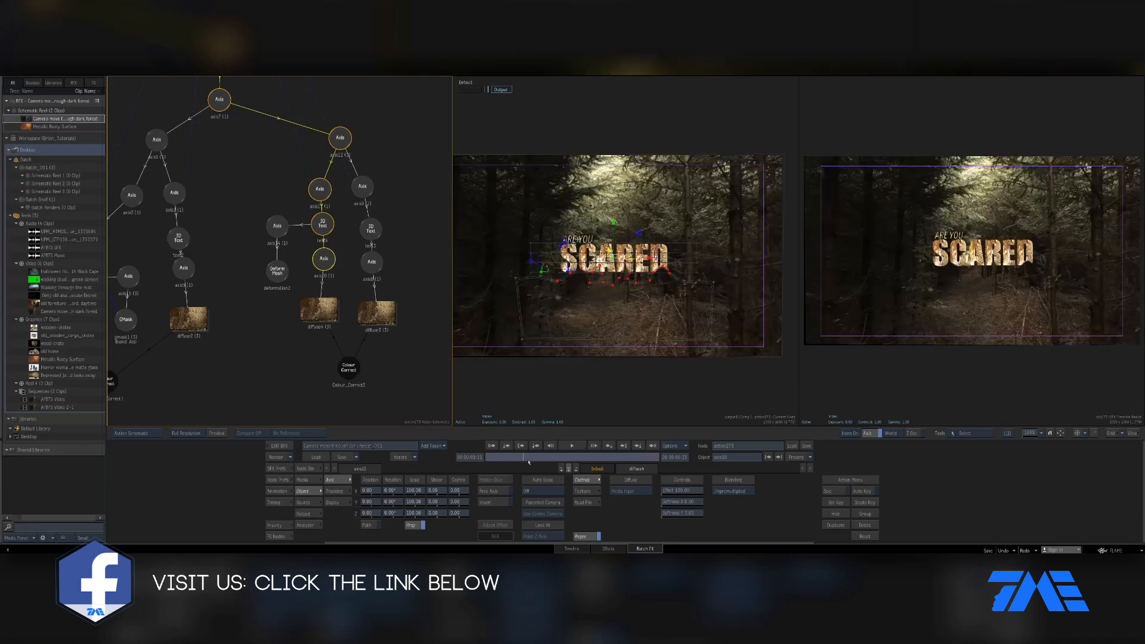
drag(502, 460, 623, 458)
Step: Select the Colour Correct node attached to the light, scrub across the change to The WOODS, and show the entire schematic
drag(245, 148, 256, 352)
click(227, 131)
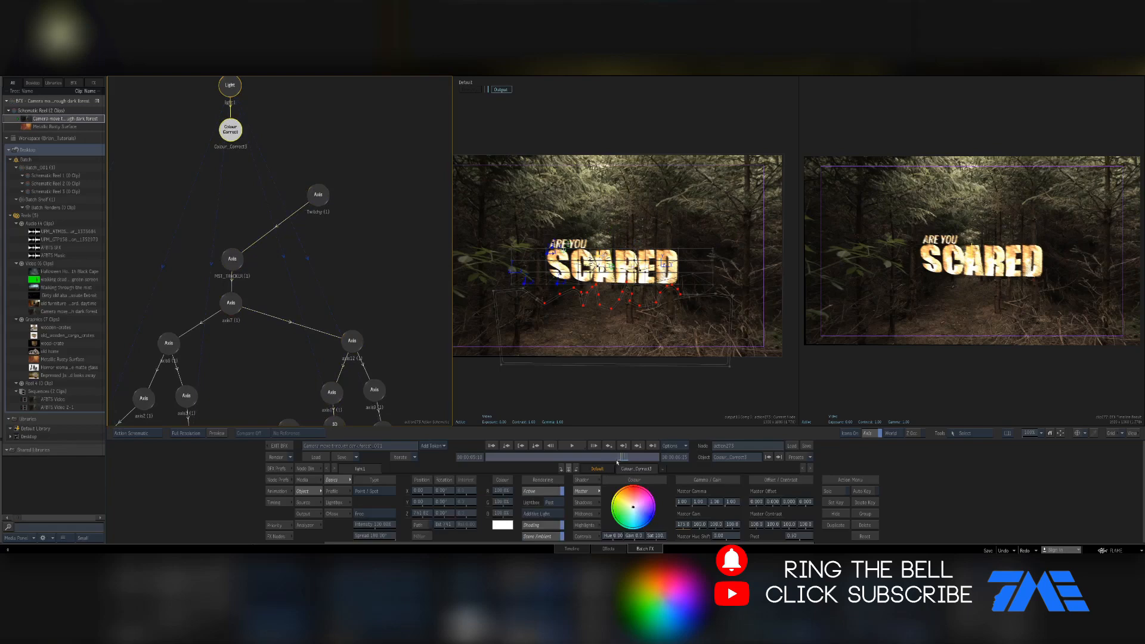
drag(623, 458, 646, 457)
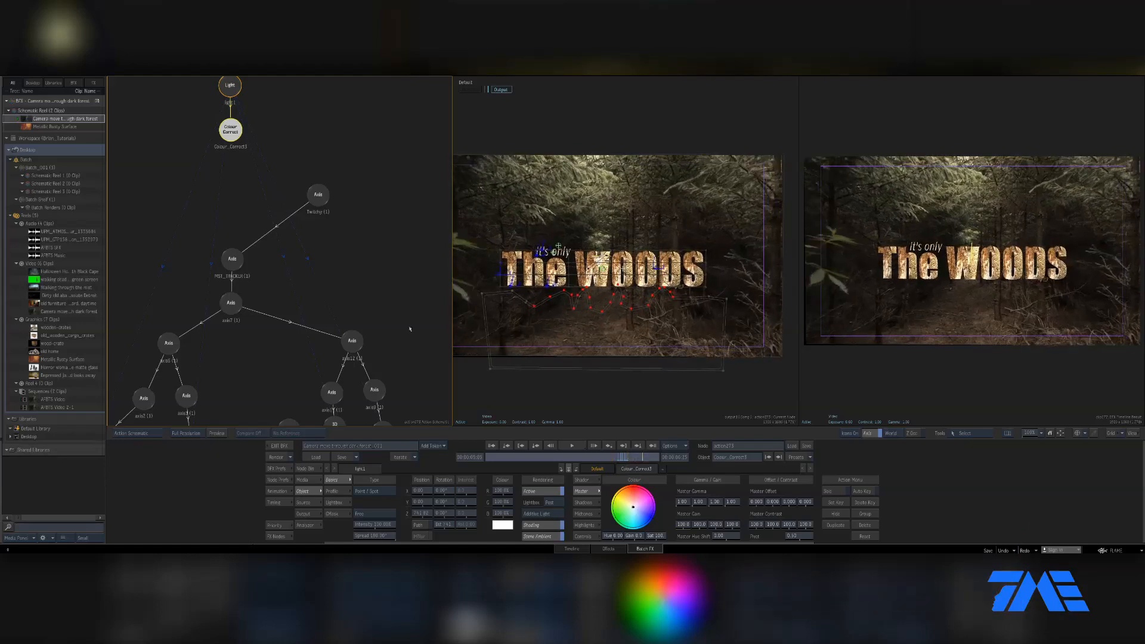
key(f)
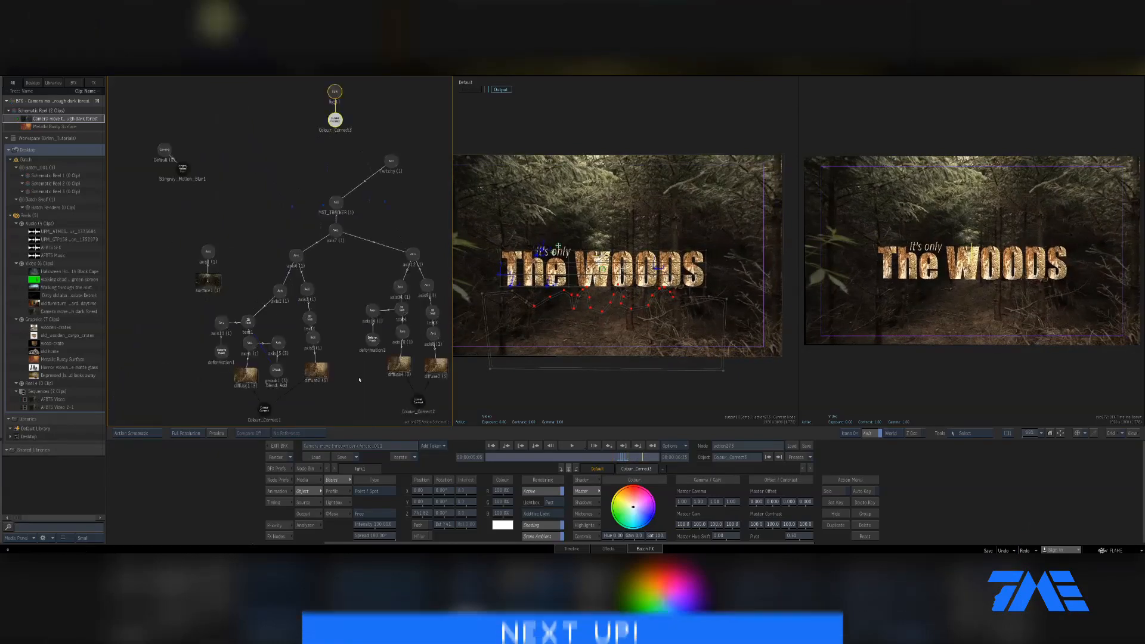